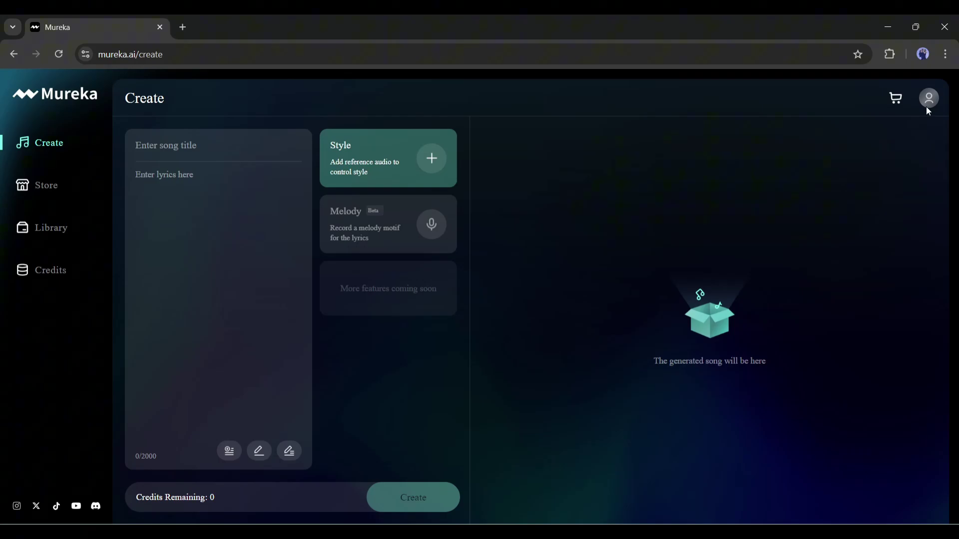
- Sign in and review the Purchase Credits page: 6 credits remaining, three plans and the daily free-credits note
left_click(927, 107)
left_click_drag(208, 505, 226, 506)
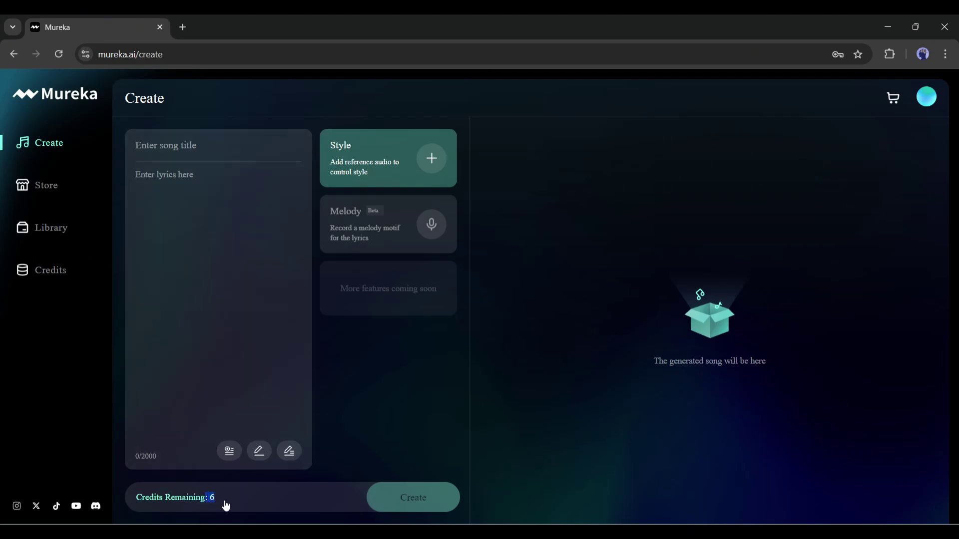
left_click(200, 500)
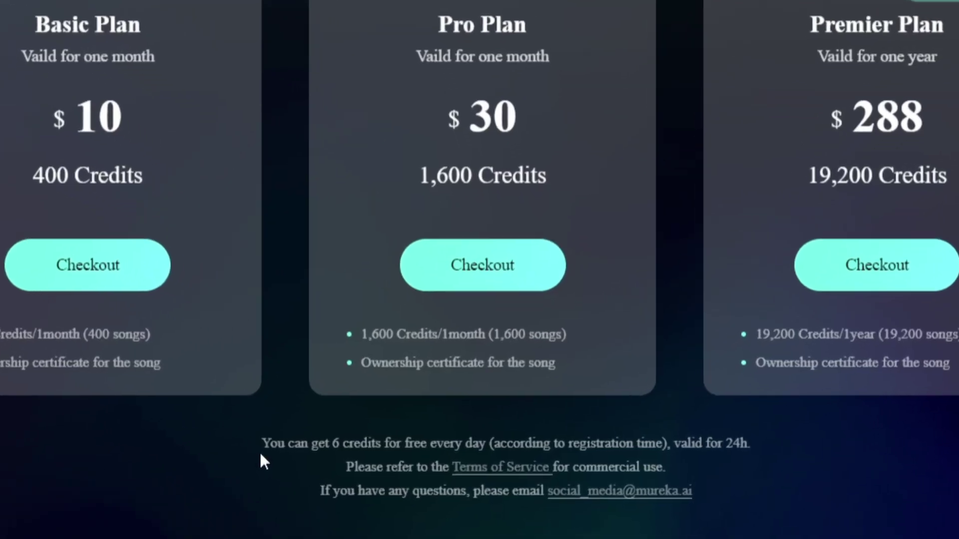
left_click_drag(408, 444, 671, 431)
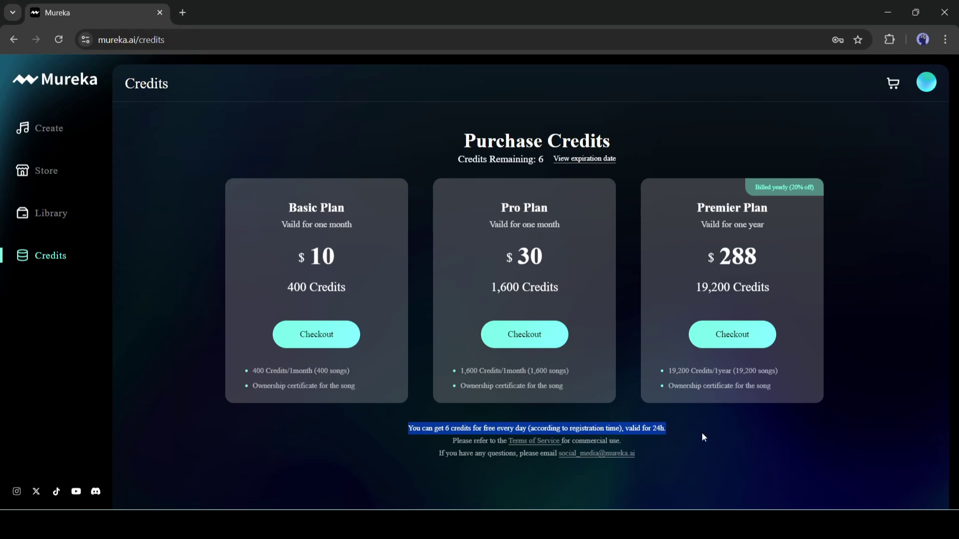
left_click(37, 214)
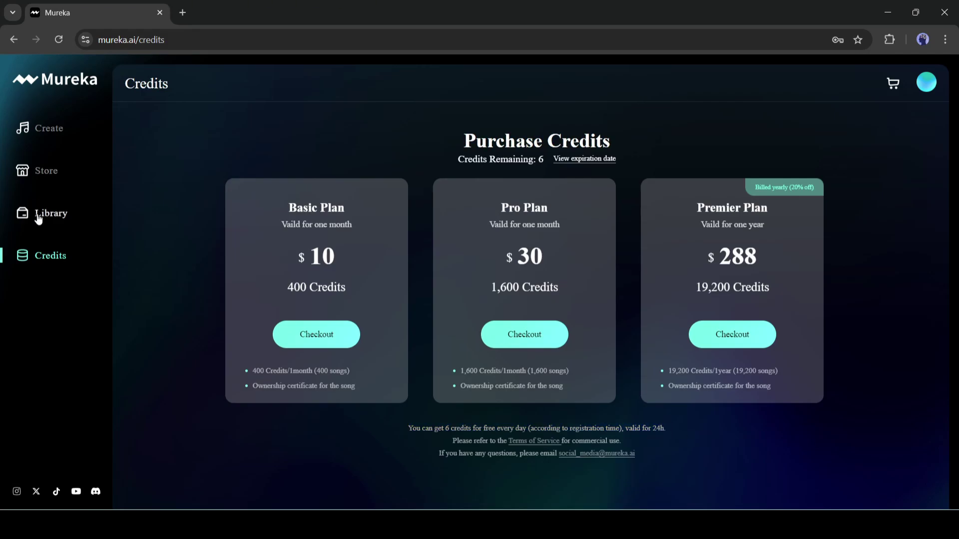
- In the Store, compare the non-exclusive and exclusive licence options for 'count me out', then close them
left_click(47, 183)
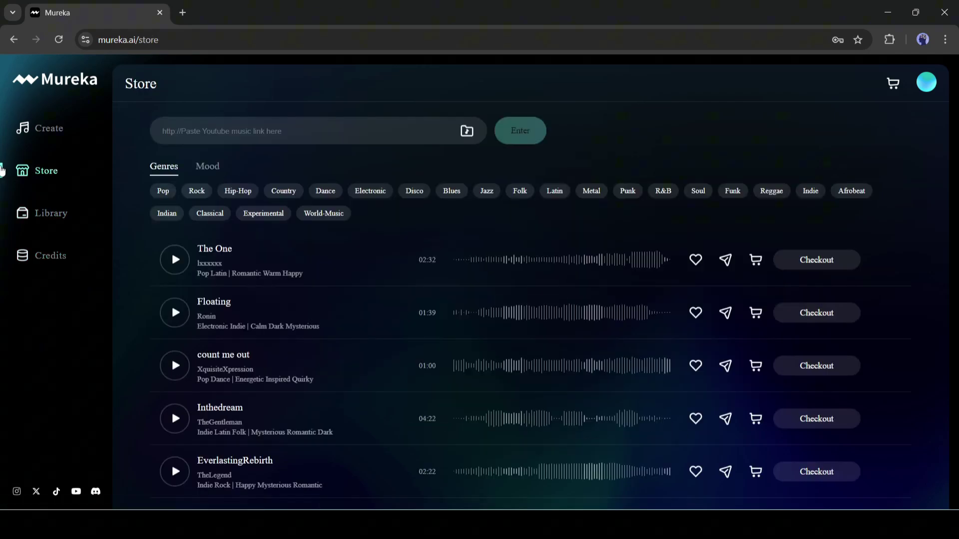
scroll(385, 292, "down", 7)
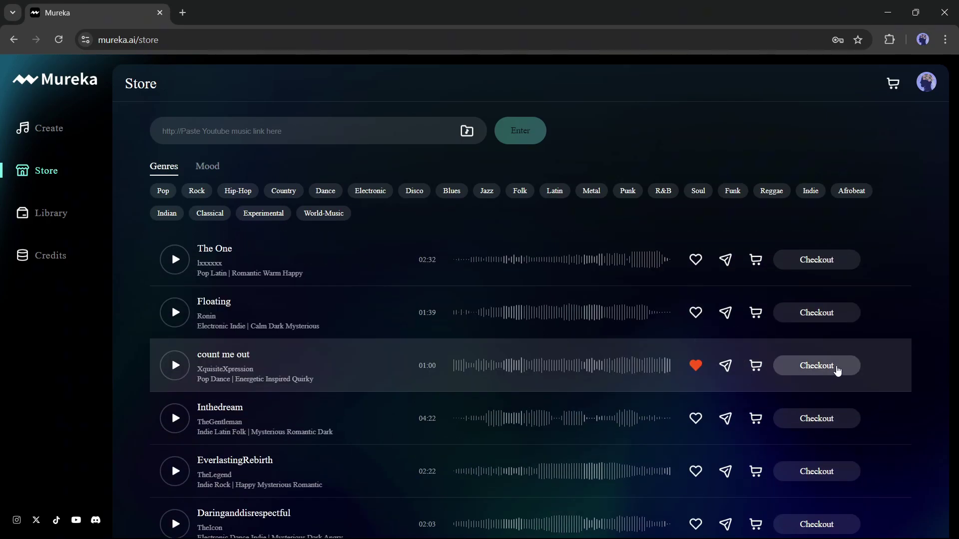
left_click(834, 372)
left_click(390, 234)
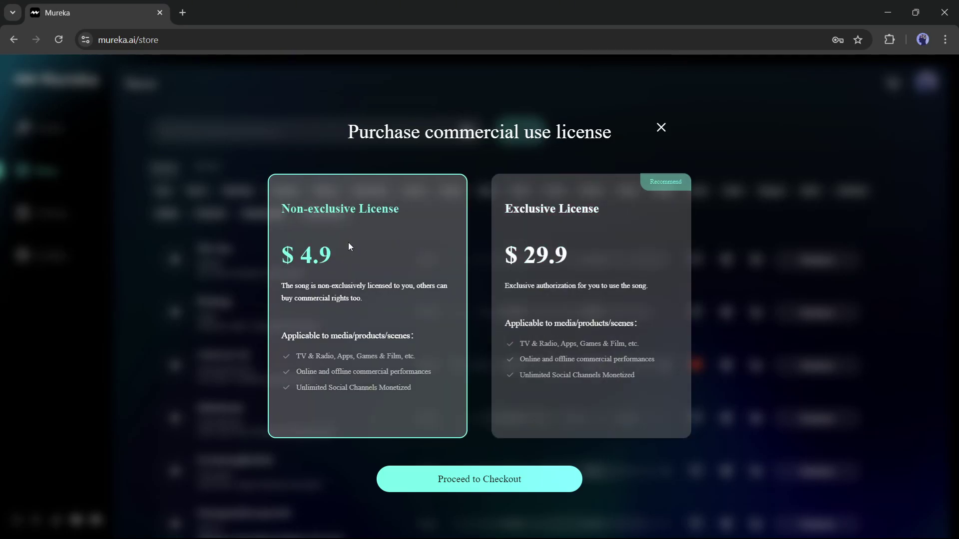
left_click(523, 347)
left_click(381, 250)
key("Escape")
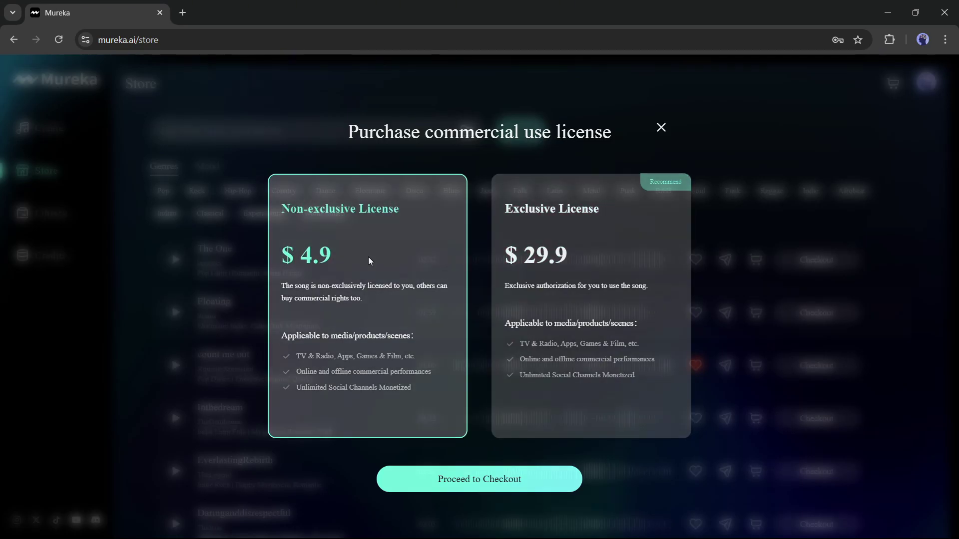
- Like 'count me out', browse the Library's liked and for-sale lists, and return to Create
left_click(697, 370)
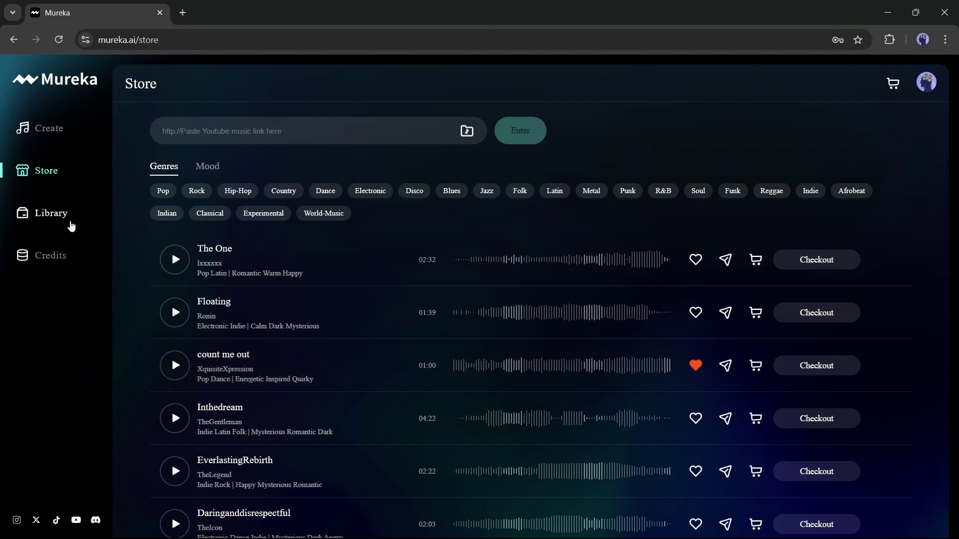
left_click(69, 220)
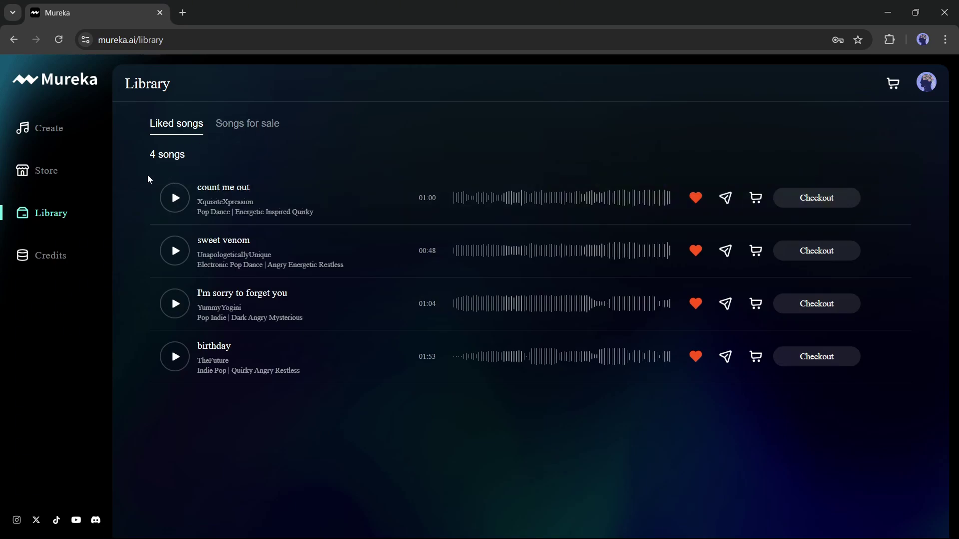
left_click_drag(149, 176, 285, 355)
left_click(531, 305)
left_click(263, 126)
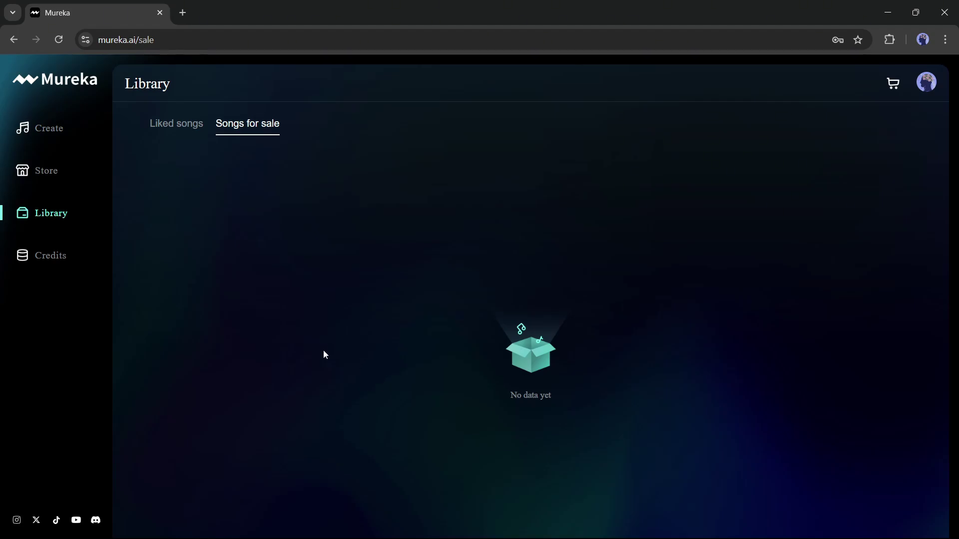
left_click(186, 131)
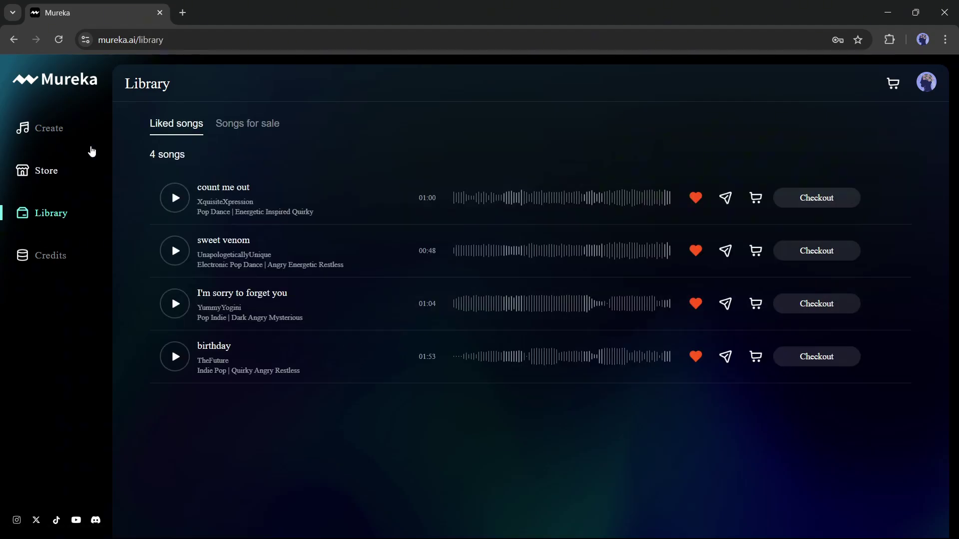
left_click(50, 142)
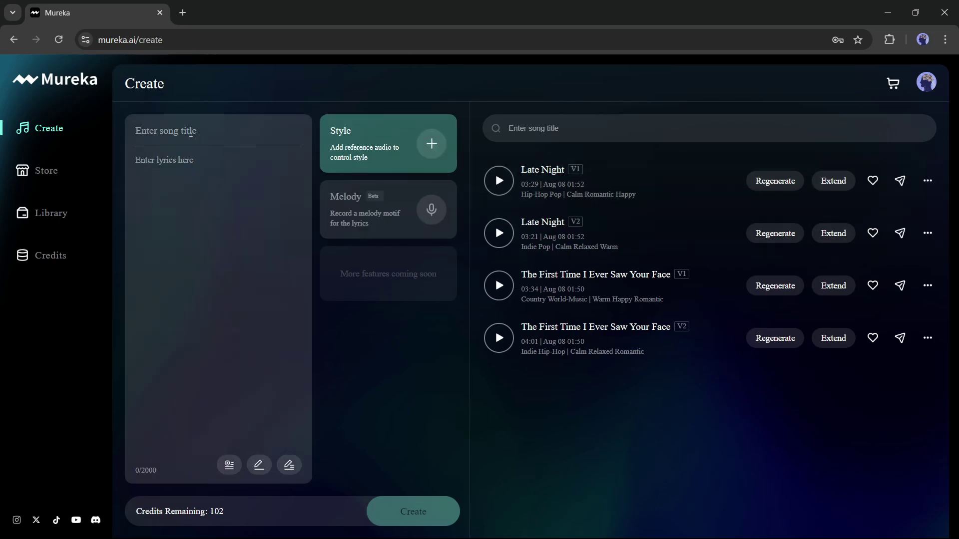
- Title the song 'Long Live Rock and Roll' and try inserting, then removing, an Intro section tag
left_click(191, 133)
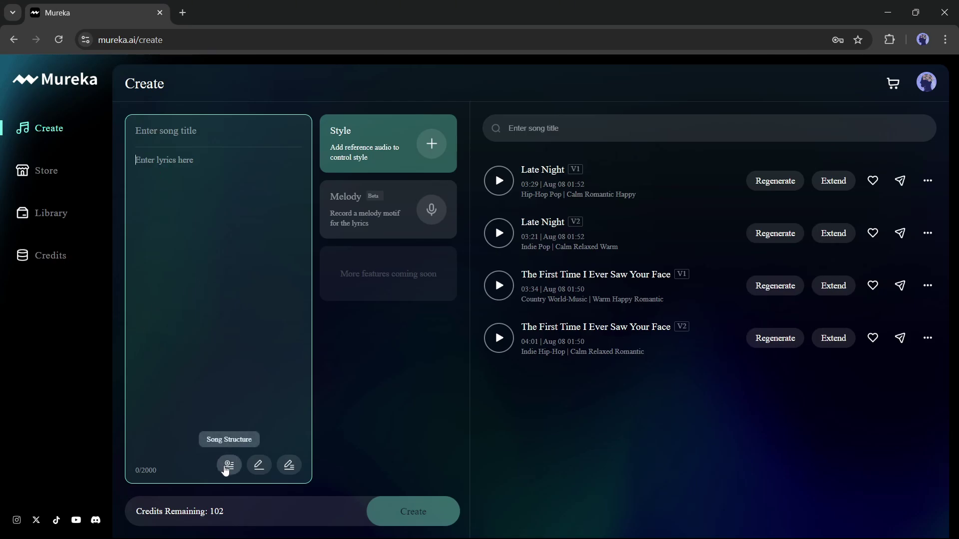
left_click(239, 464)
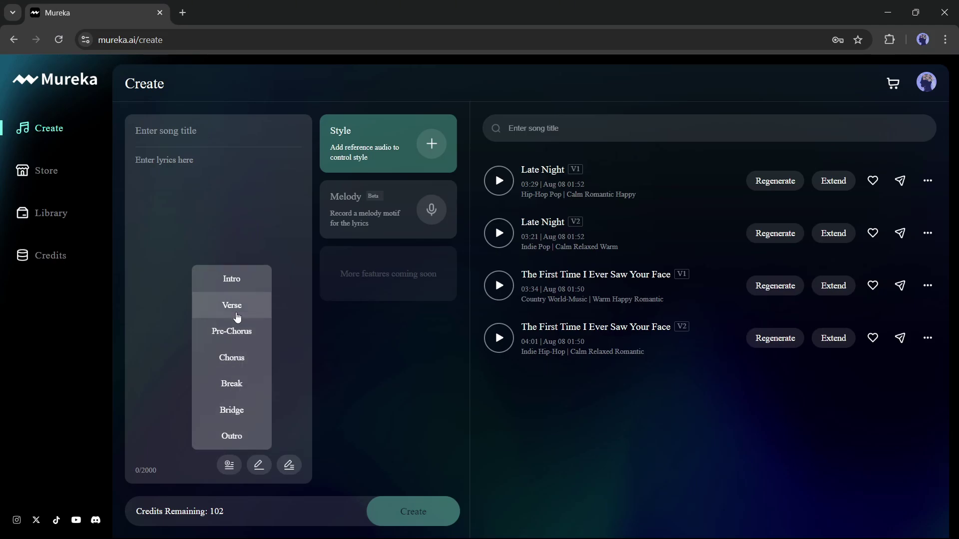
left_click(236, 288)
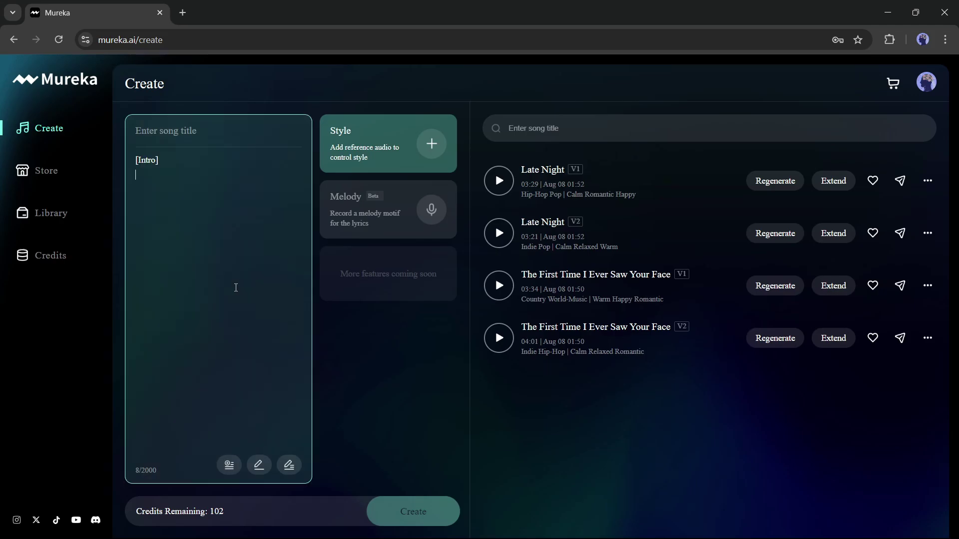
key("ctrl+a")
key("BackSpace")
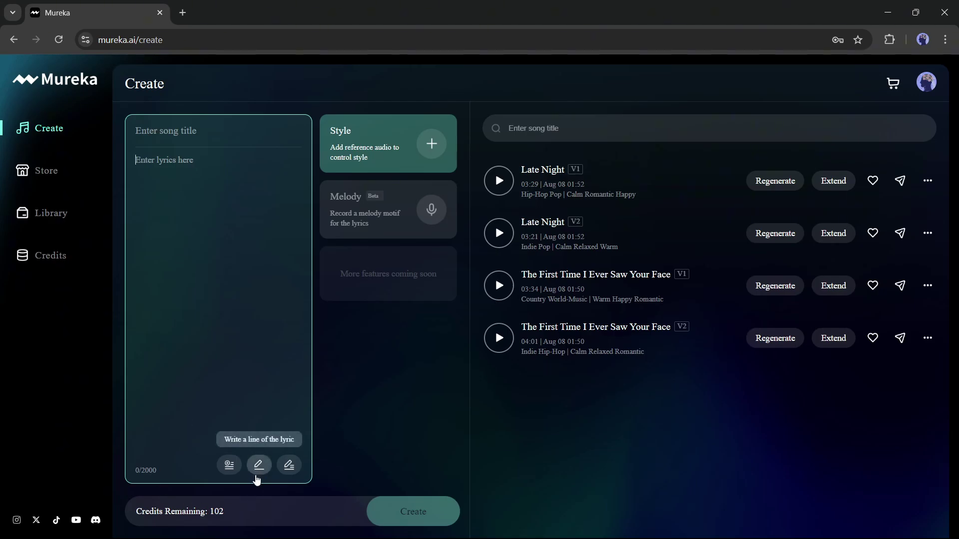
- Have AI write a single line, then full lyrics with verses, chorus, bridge and outro, and review them
left_click(259, 469)
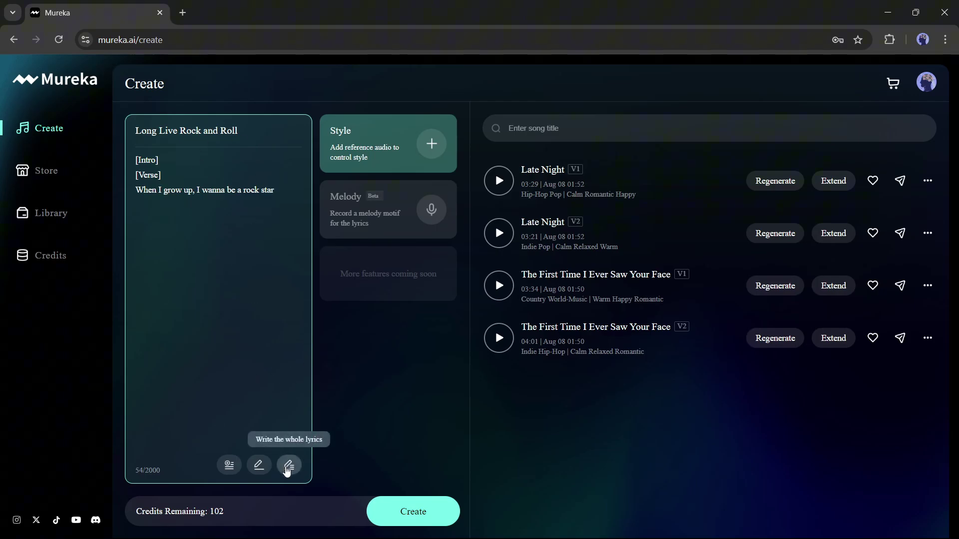
left_click(289, 465)
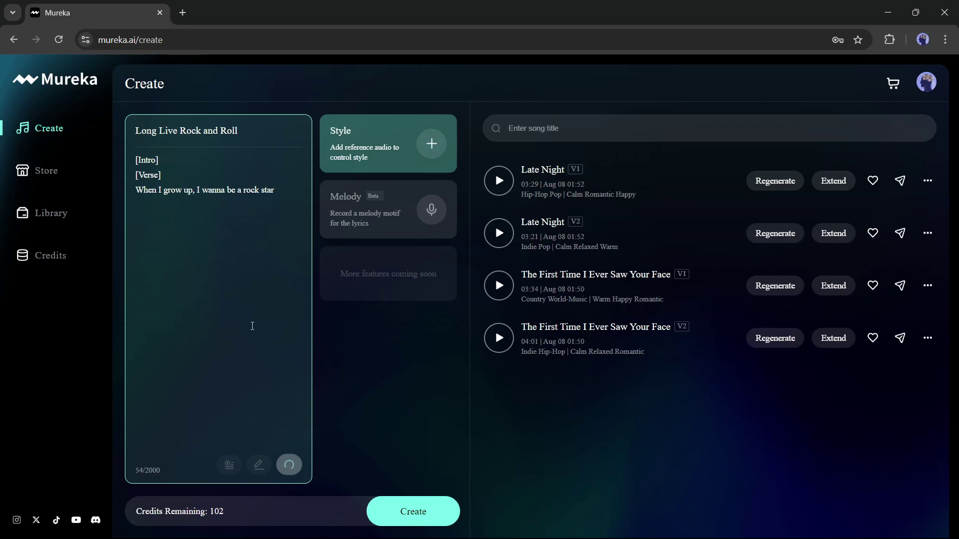
scroll(244, 301, "up", 5)
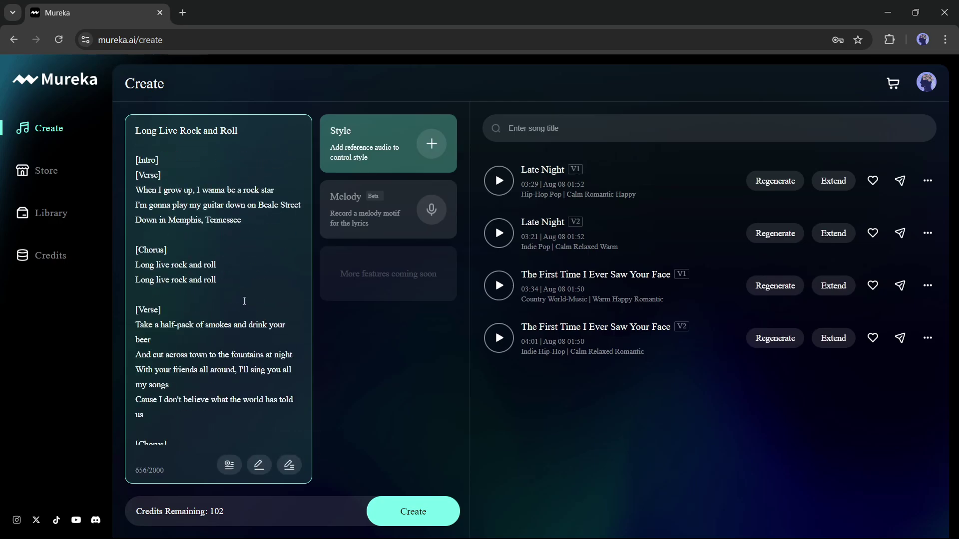
scroll(219, 231, "down", 5)
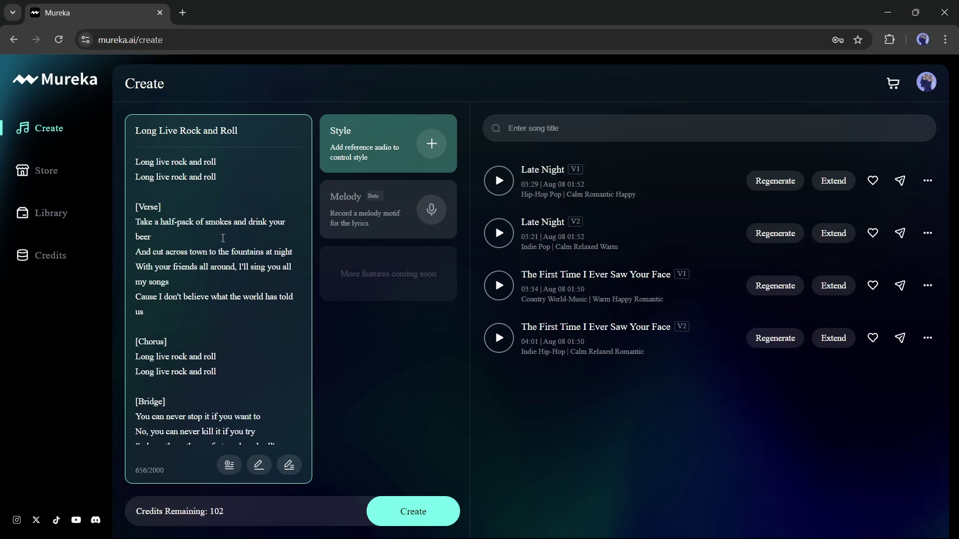
scroll(155, 210, "up", 5)
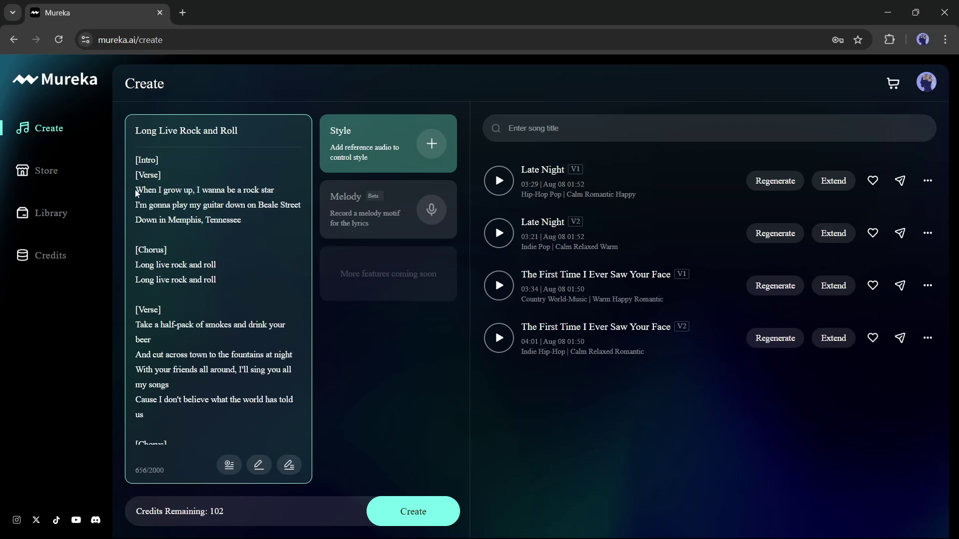
scroll(165, 263, "down", 5)
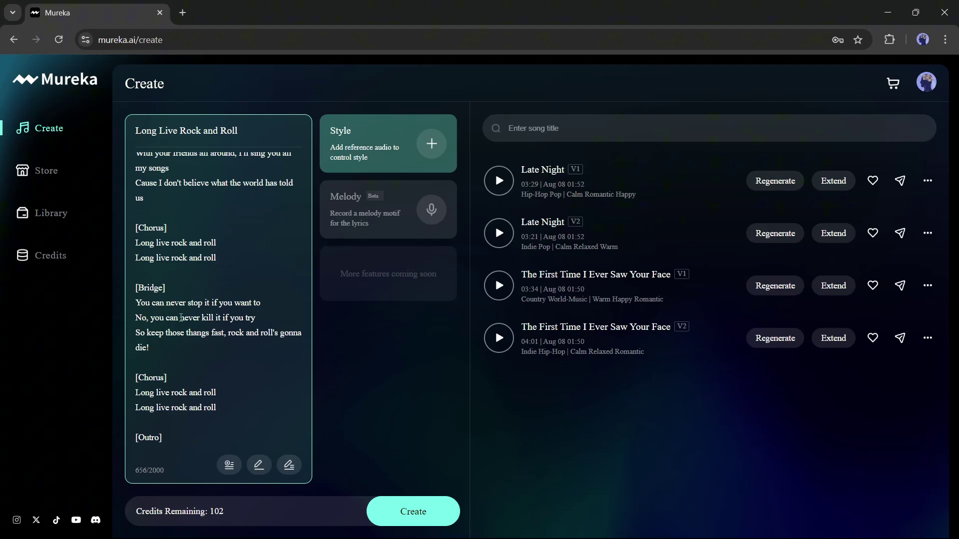
scroll(181, 318, "up", 5)
- Create the song and preview its V1 Pop Rock and V2 Afrobeat Reggae versions
left_click(402, 510)
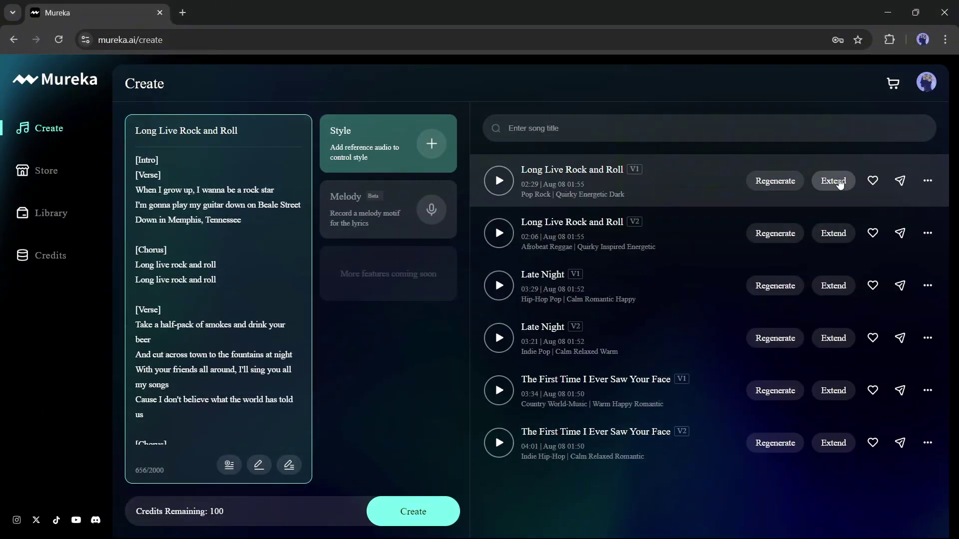
left_click(498, 182)
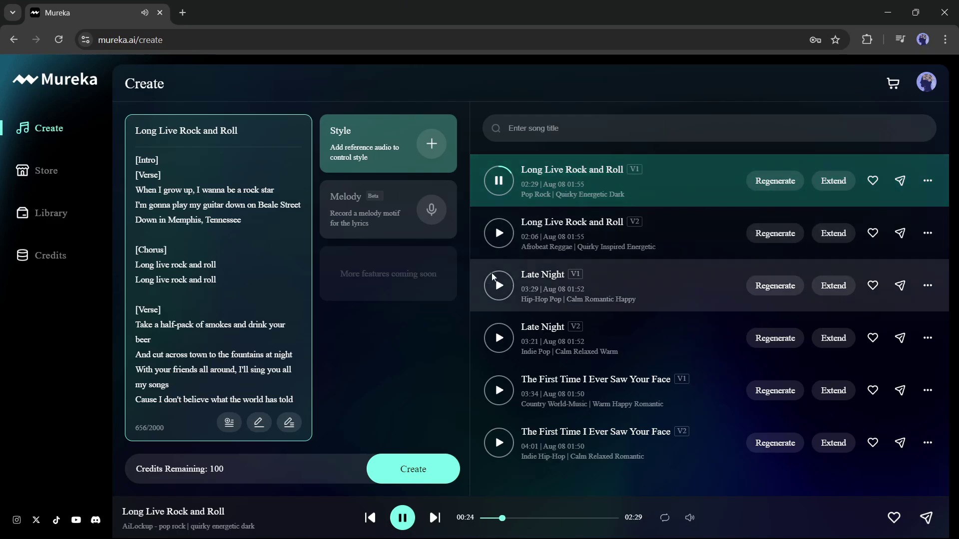
left_click(504, 237)
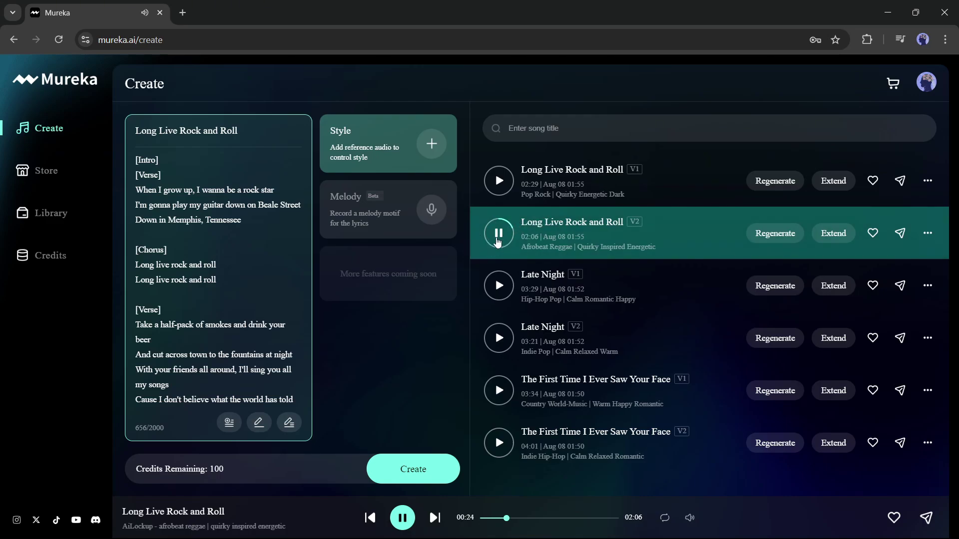
left_click(495, 240)
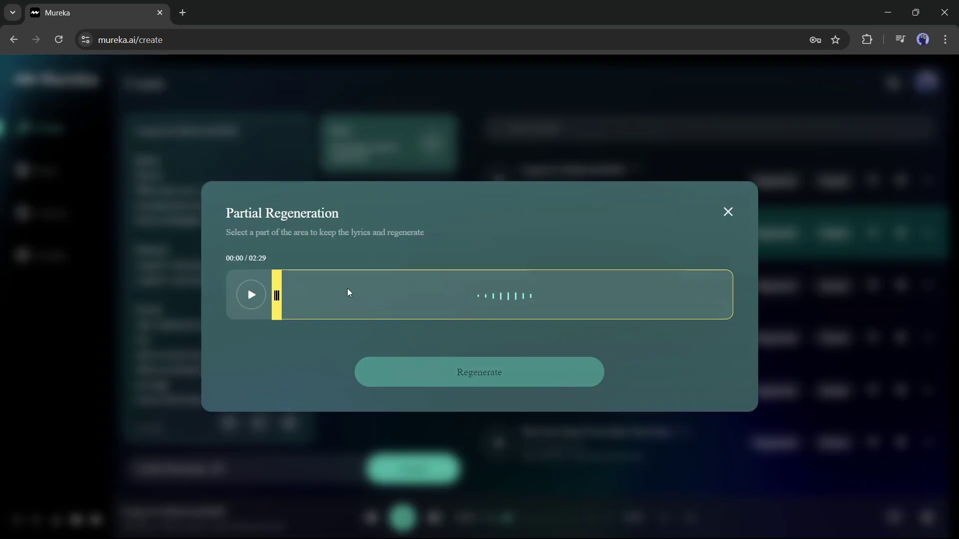
- Regenerate V1 and preview the new V1.2 Pop Indie and V1.1 Afrobeat Experimental takes
left_click(483, 370)
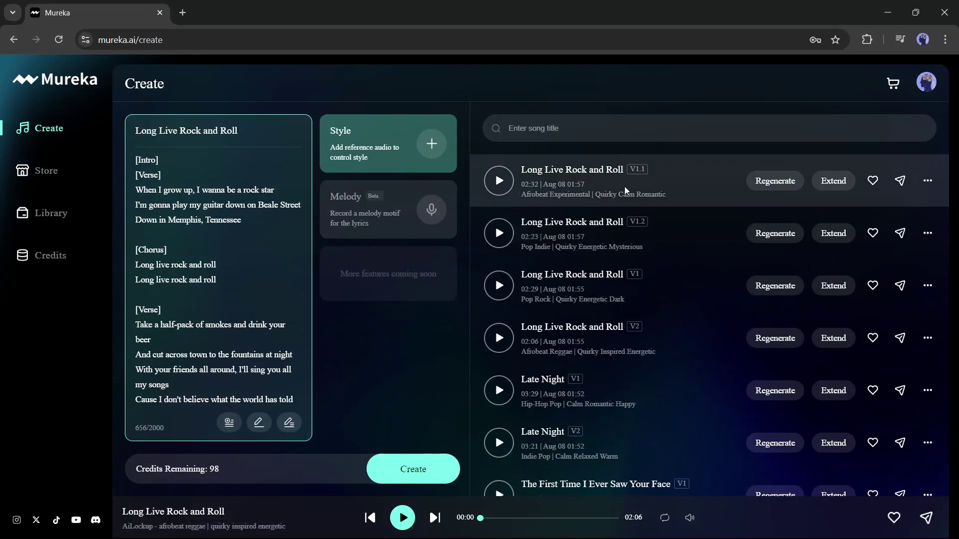
left_click(498, 232)
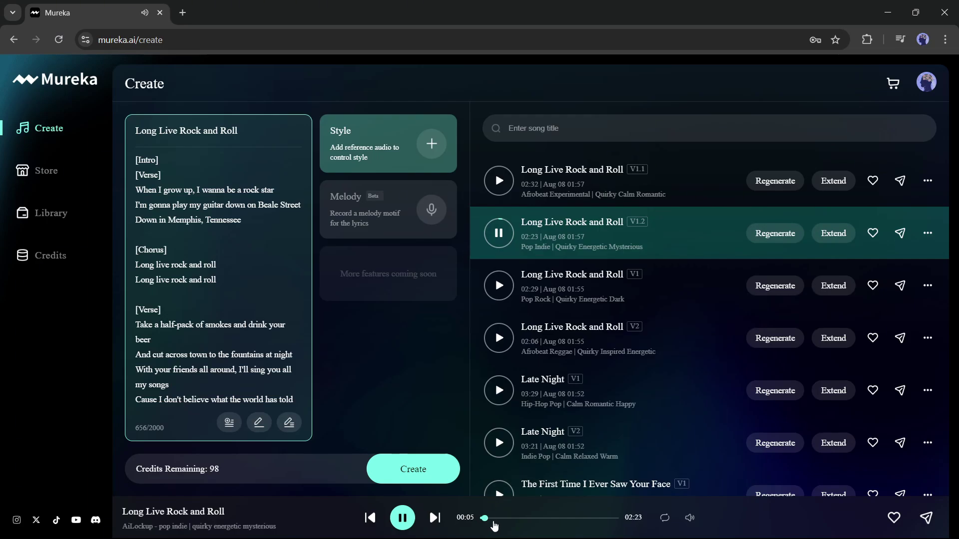
left_click(494, 517)
left_click(501, 181)
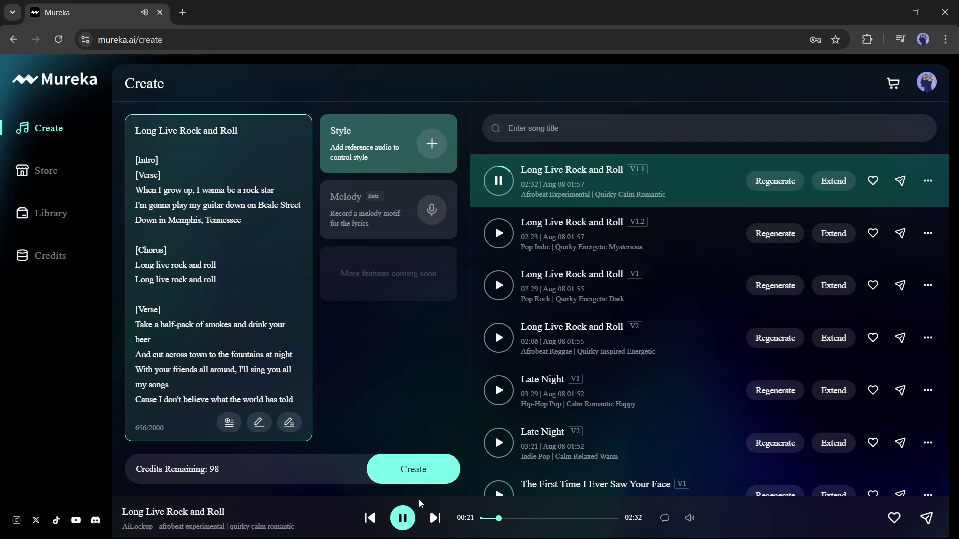
left_click(402, 519)
double_click(524, 343)
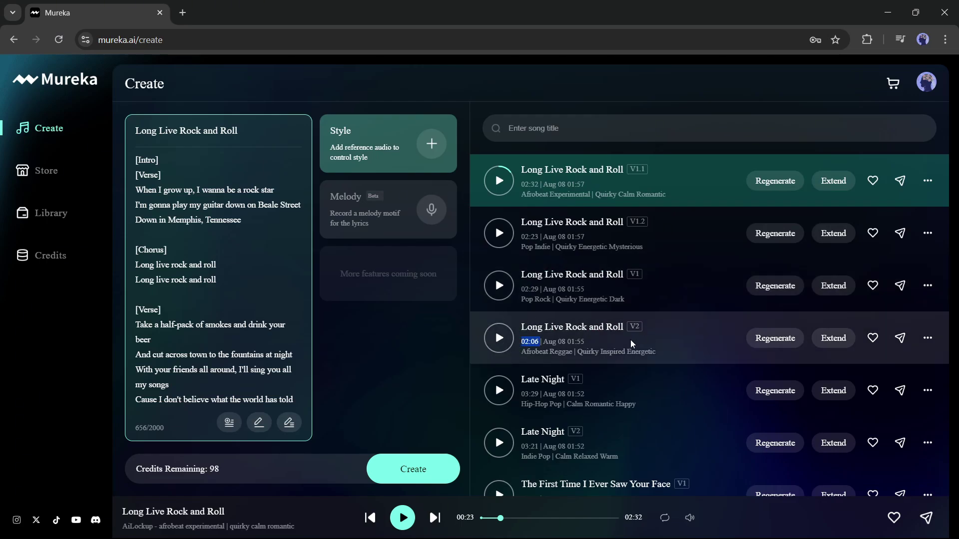
left_click(662, 339)
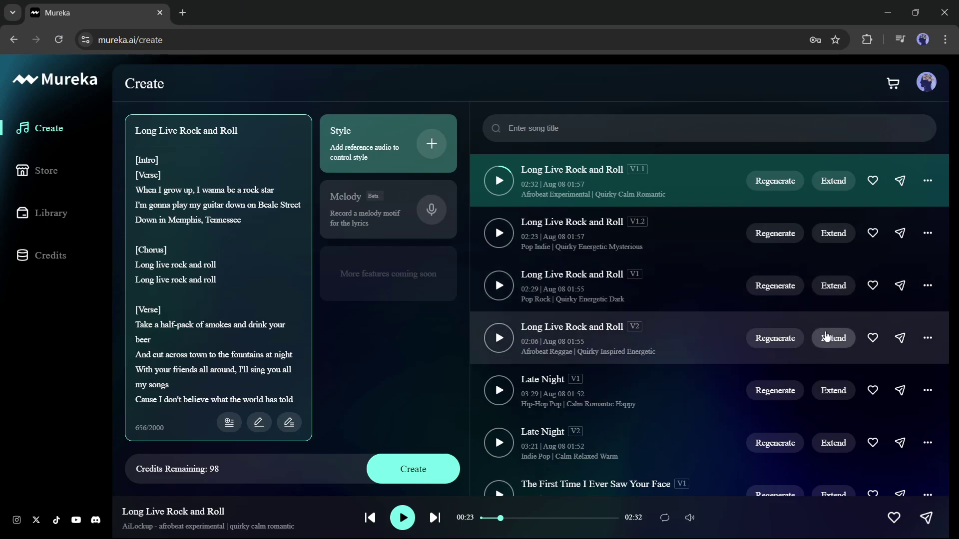
- Extend the V2 take using AI-written lyrics for the added part
left_click(833, 338)
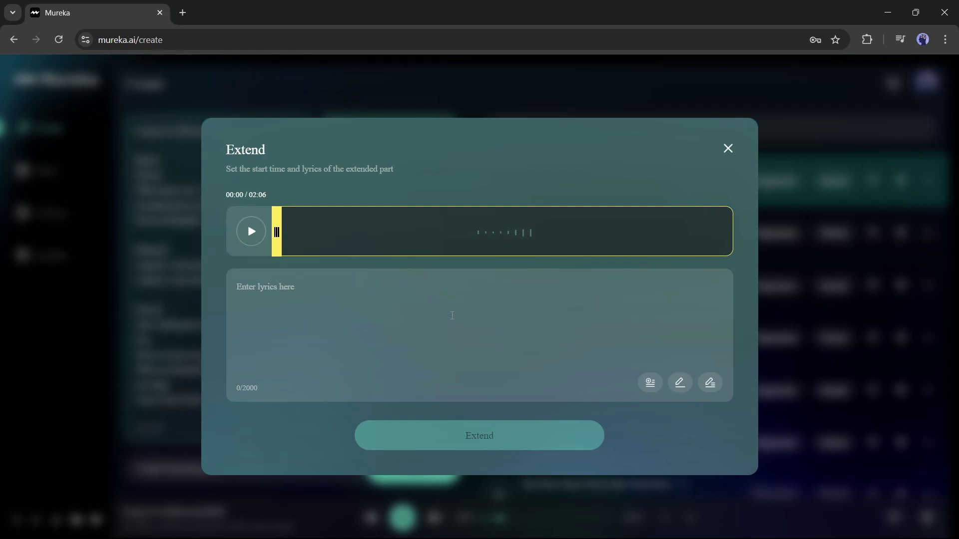
left_click(711, 383)
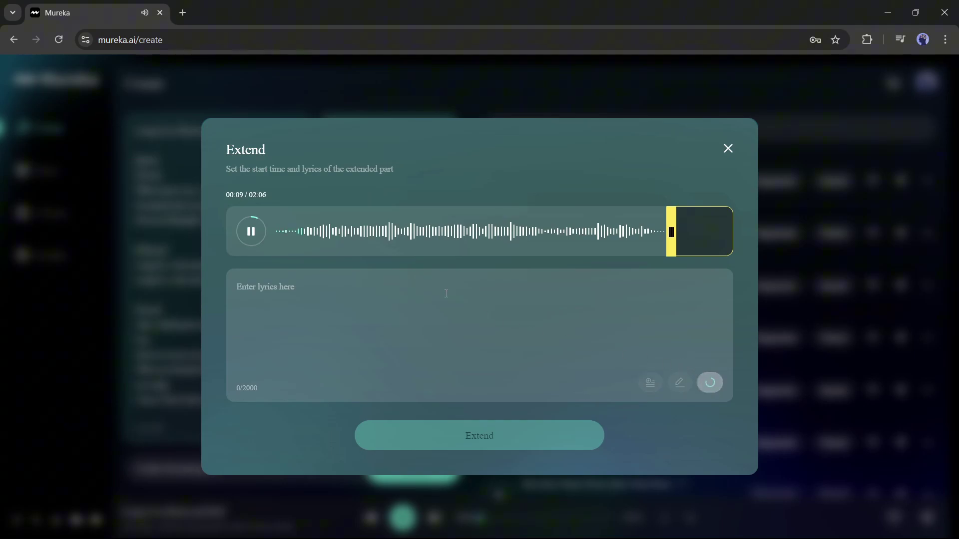
left_click(497, 439)
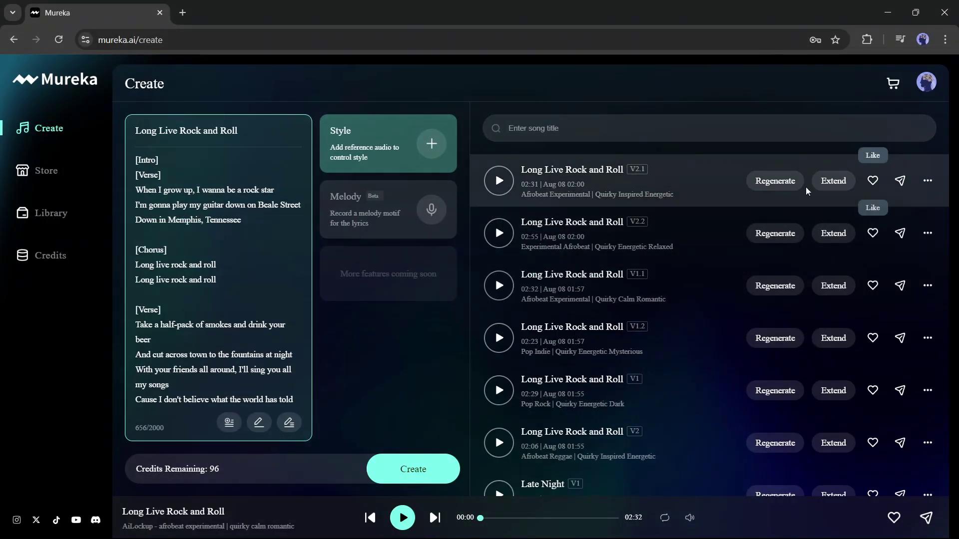
- Preview the endings of V2.1 and V2.2, seeking near the end and around two minutes
left_click(500, 186)
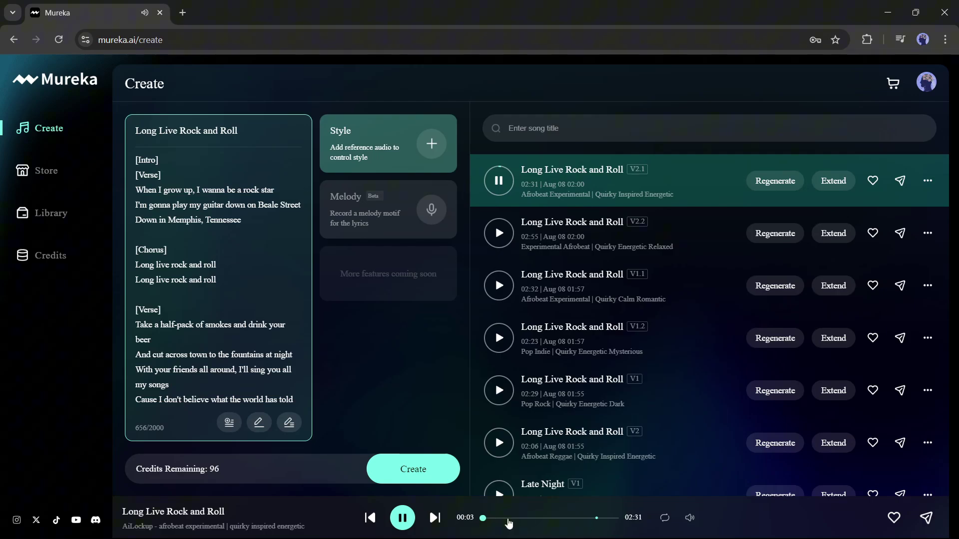
left_click(597, 520)
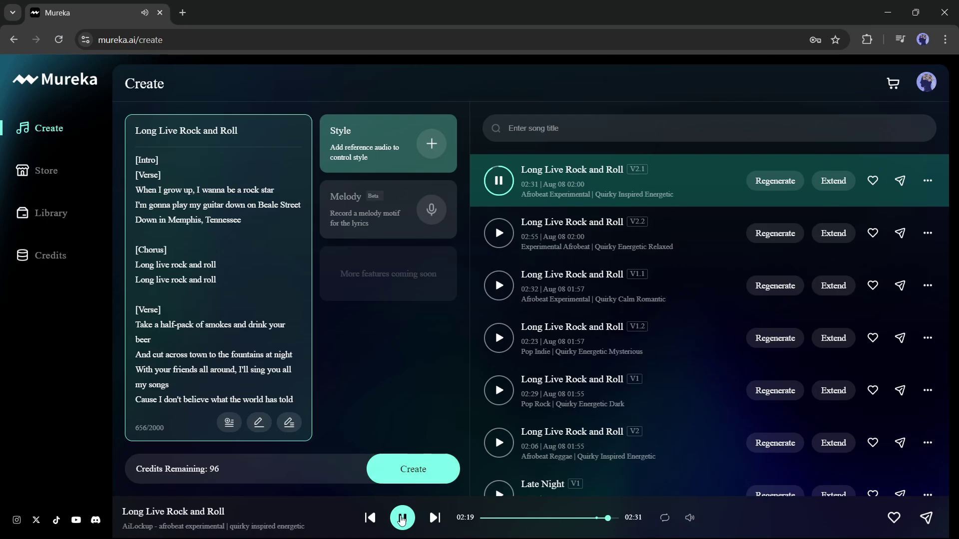
left_click(401, 516)
left_click(496, 248)
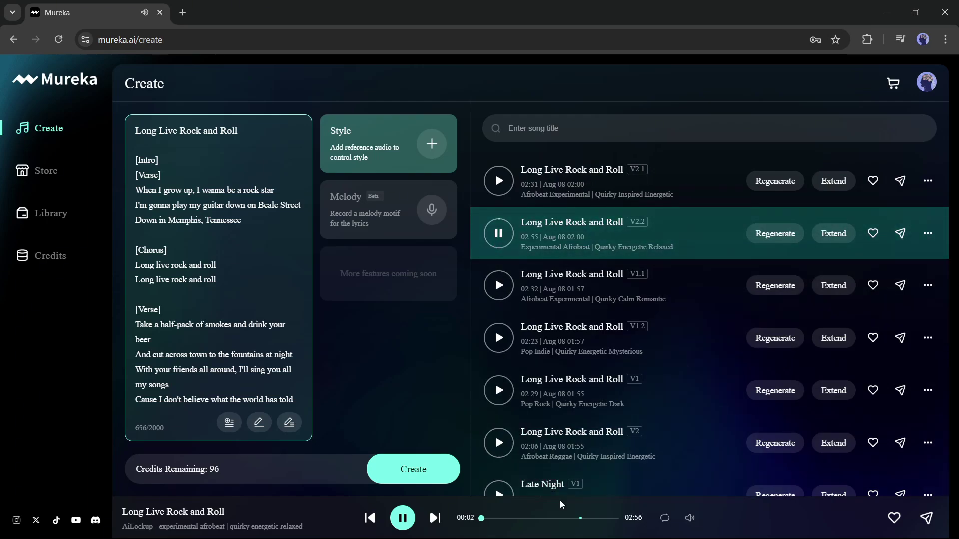
left_click(574, 517)
- Pause playback and ask ChatGPT 'Please Write Song lyrics about heart broken'
left_click(404, 518)
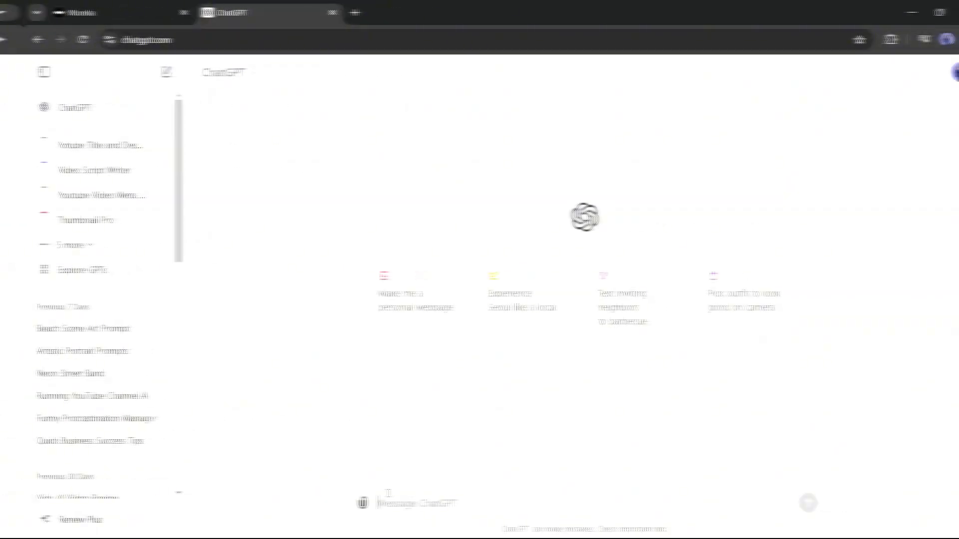
type("Please Write Song lyrics about heart broken")
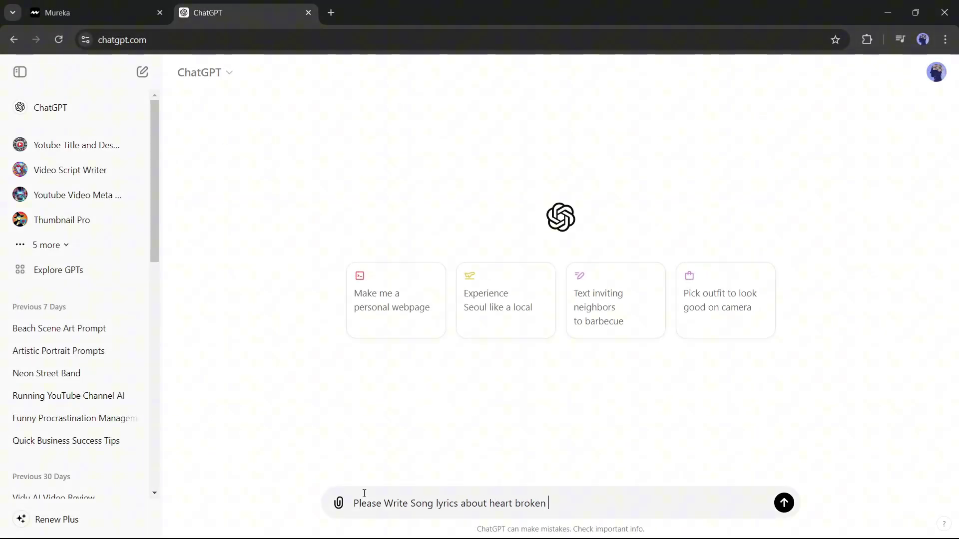
key("Return")
- Replace Mureka's lyrics with ChatGPT's heartbreak lyrics and retitle the song 'Broken Heart'
left_click_drag(454, 428, 350, 289)
key("ctrl+c")
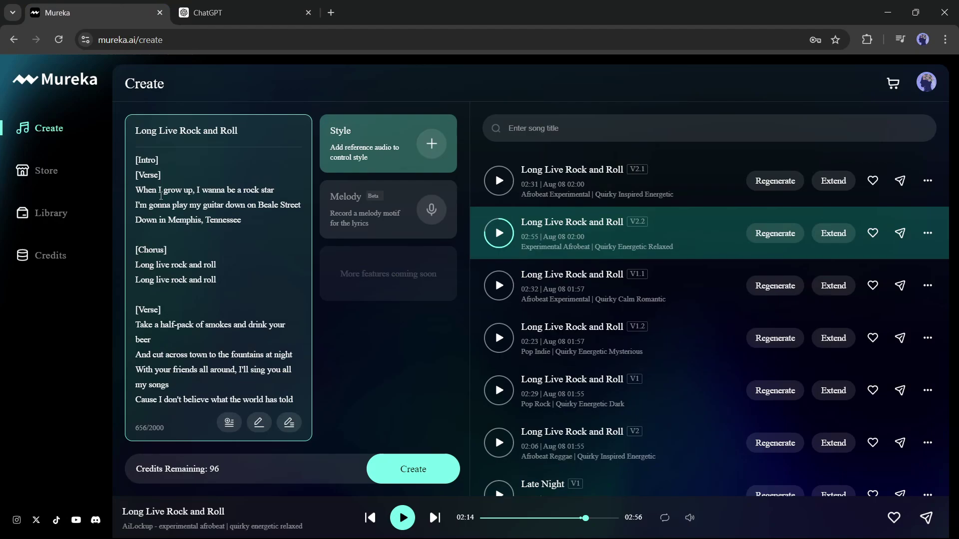
key("ctrl+a")
key("ctrl+v")
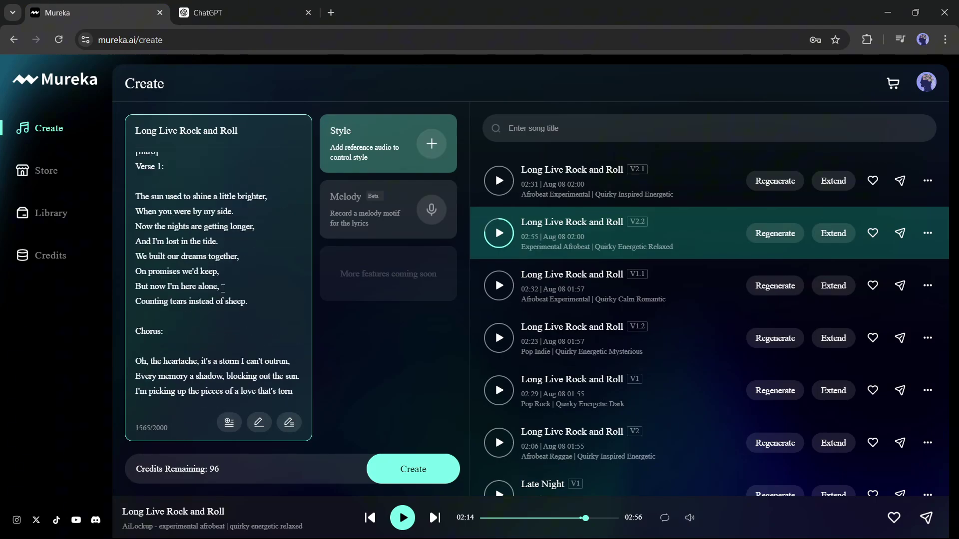
triple_click(246, 130)
type("Broken Heart")
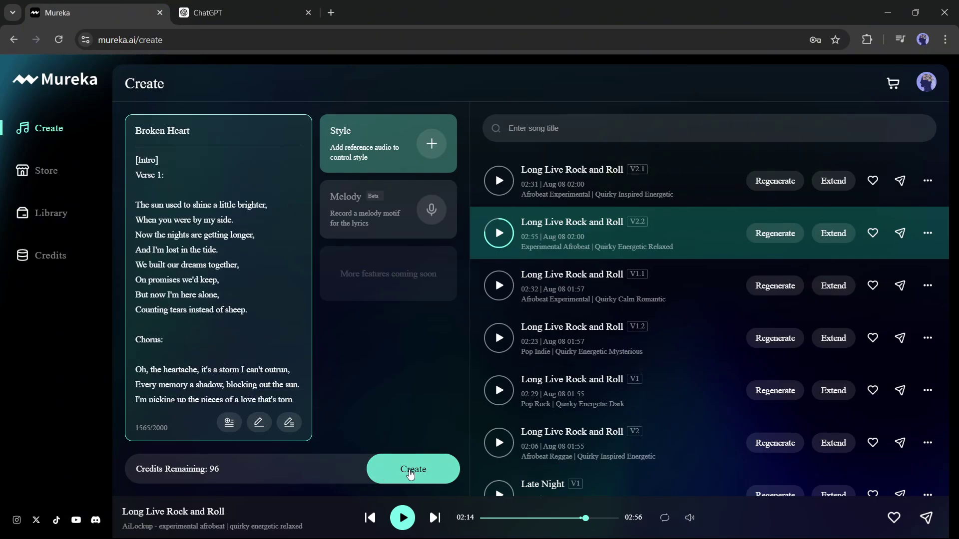
- Generate 'Broken Heart' and preview the V1 R&B Dance and V2 Folk Country versions
left_click(410, 470)
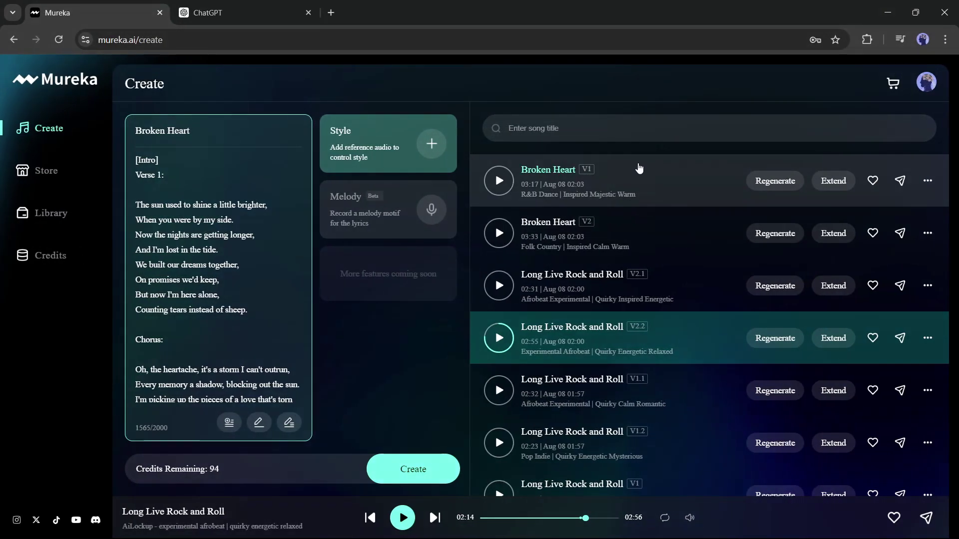
left_click(498, 181)
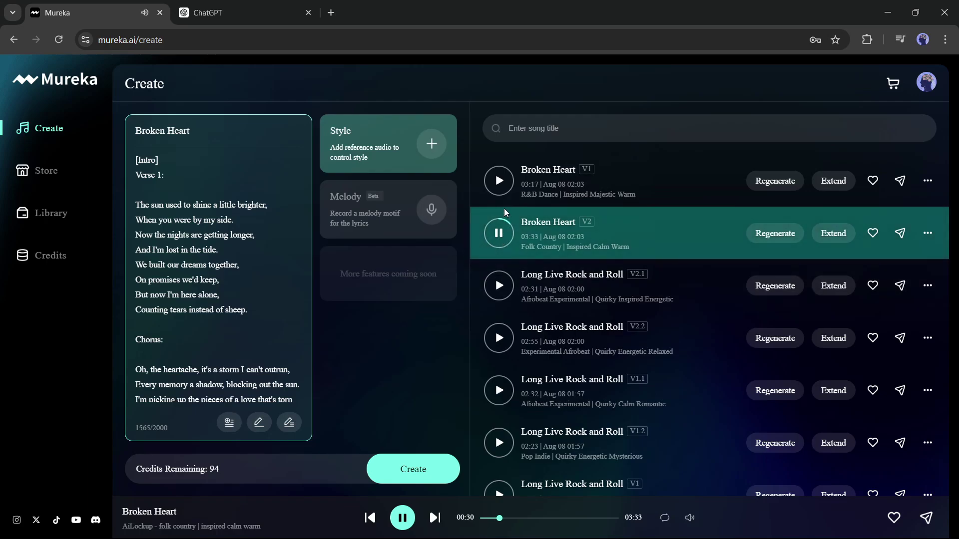
left_click(500, 235)
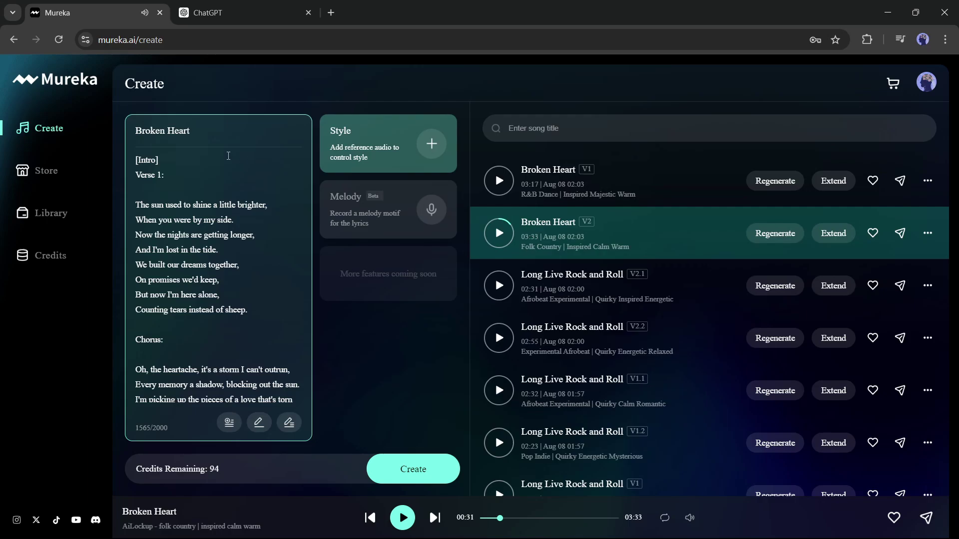
scroll(220, 216, "down", 3)
scroll(264, 222, "up", 3)
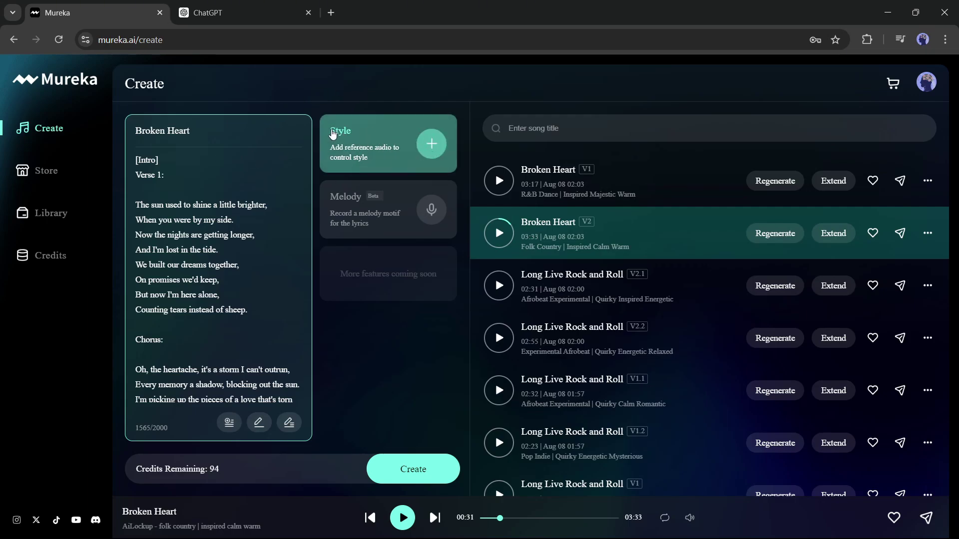
- Open the Style card's reference-audio dialog and scroll through its Library list
left_click_drag(335, 132, 367, 132)
left_click(367, 132)
left_click(430, 143)
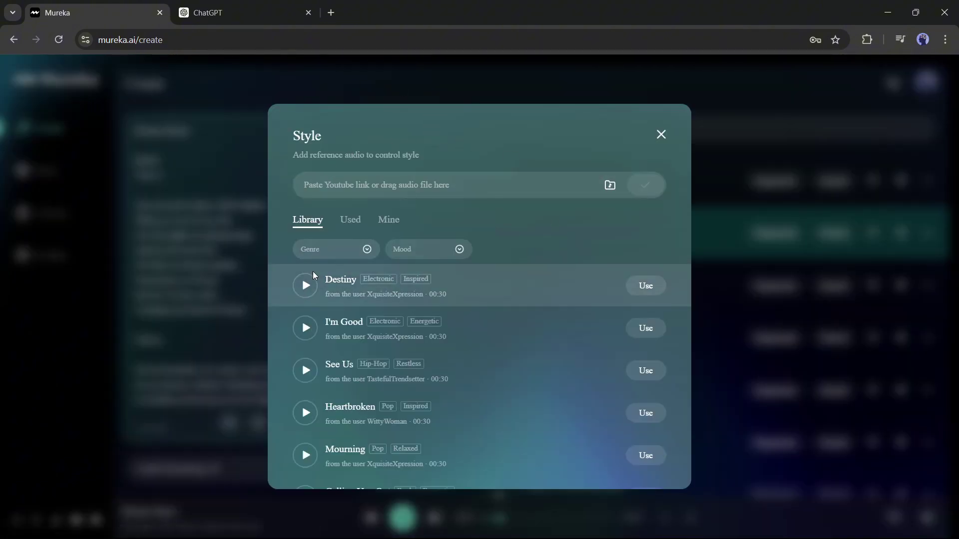
scroll(501, 317, "down", 5)
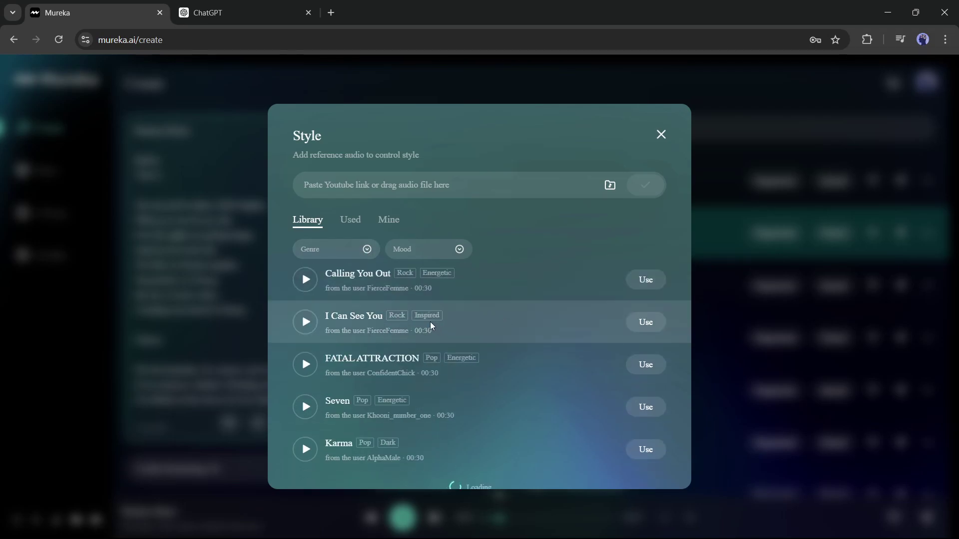
scroll(430, 322, "down", 4)
scroll(413, 355, "up", 8)
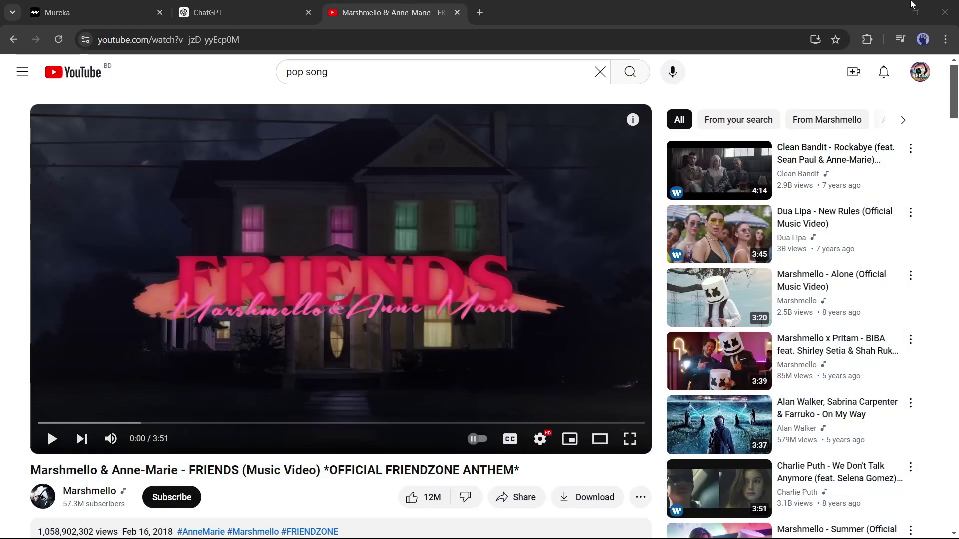
- Briefly play and pause the FRIENDS music video, then select its YouTube page address
left_click(52, 438)
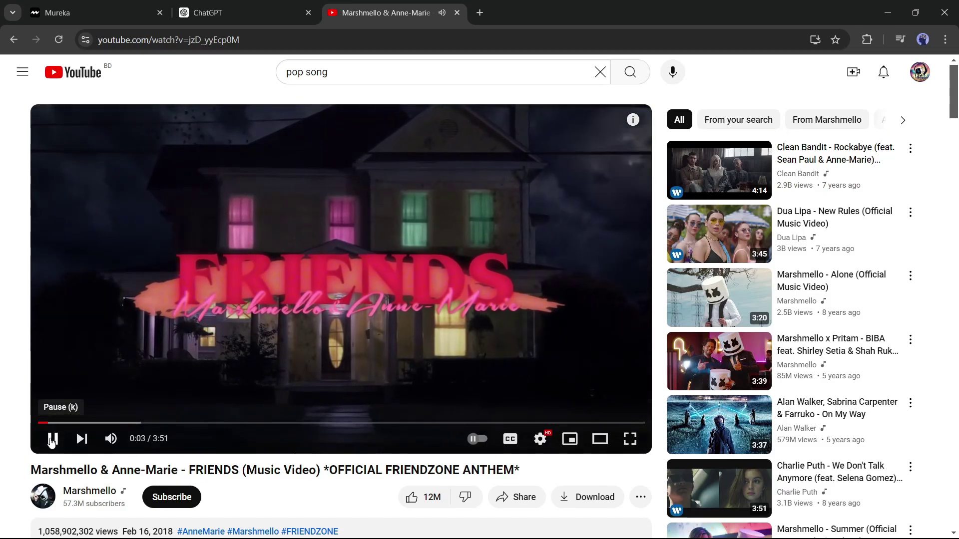
left_click(39, 449)
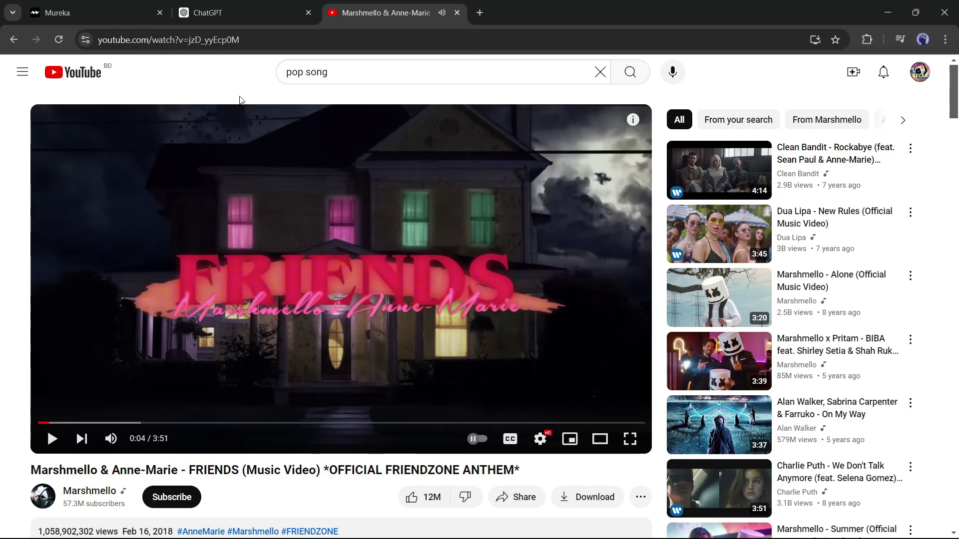
left_click(277, 45)
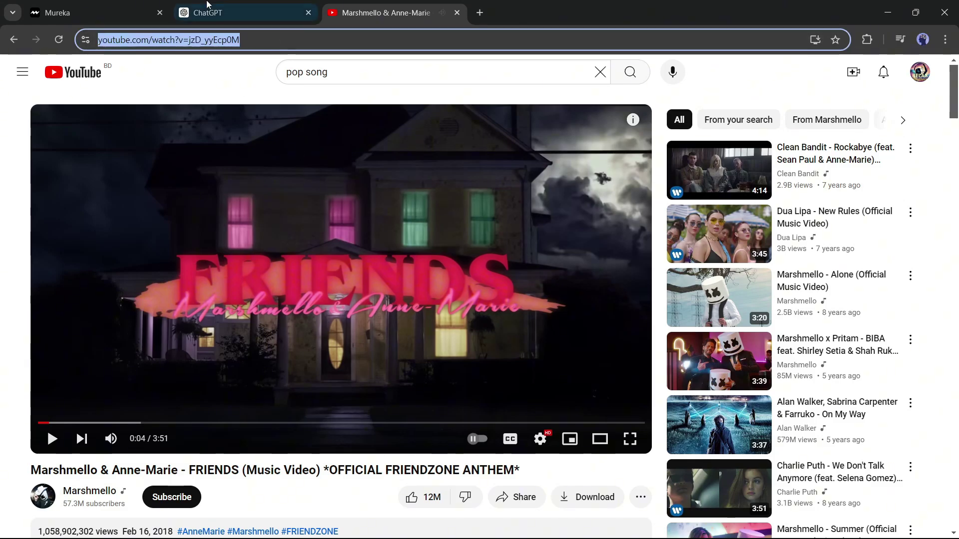
- Discard the pasted YouTube link and load 'Modern Time - An Jone.mp3' from Downloads as style reference
left_click(99, 13)
key("ctrl+v")
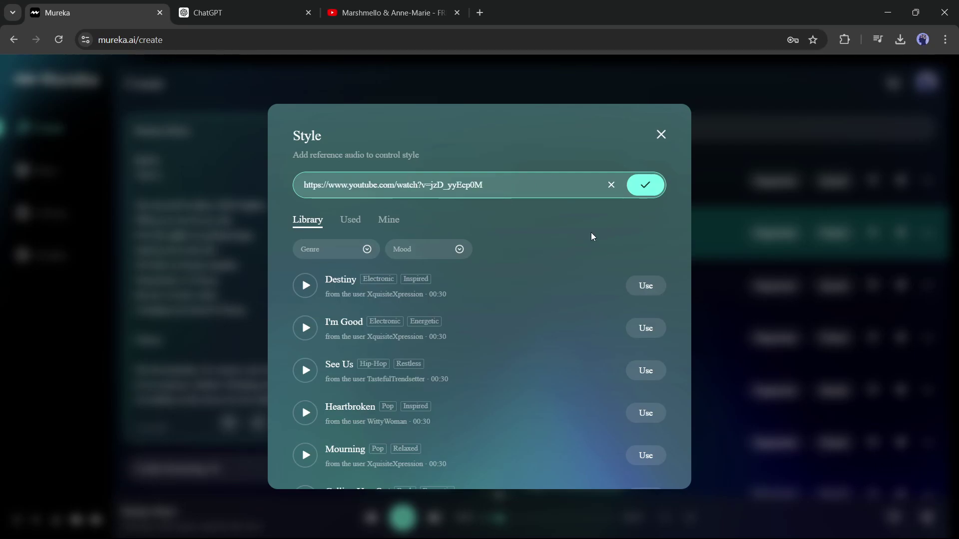
left_click(612, 182)
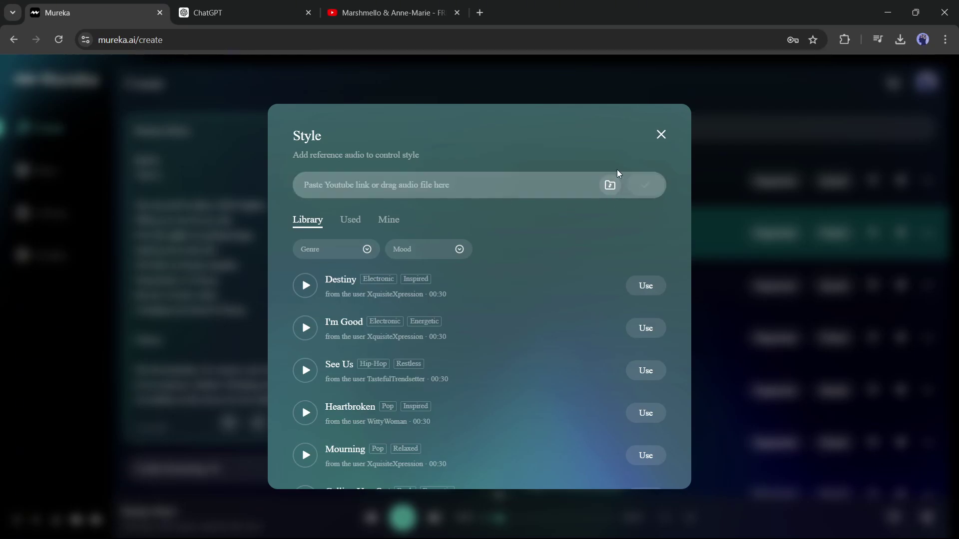
left_click(900, 40)
left_click_drag(799, 97, 548, 178)
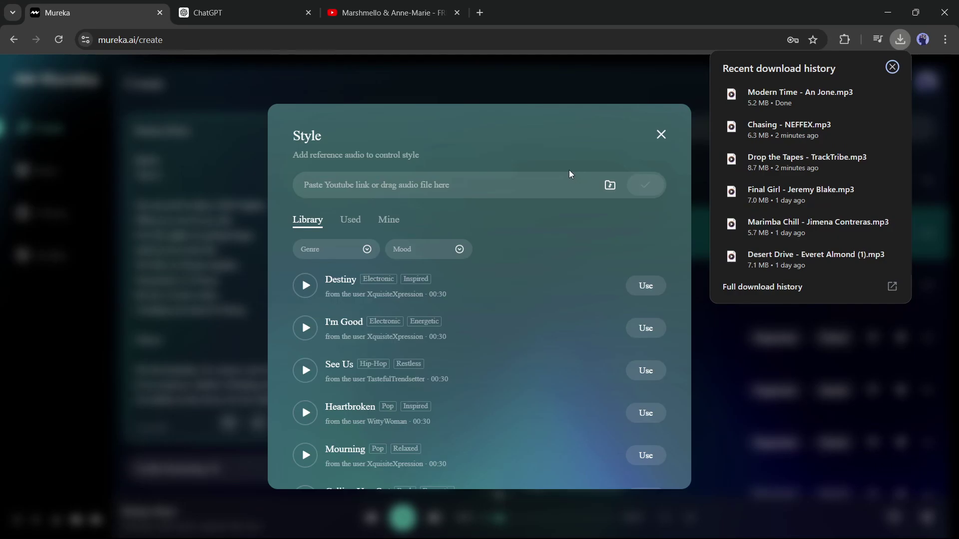
left_click(539, 138)
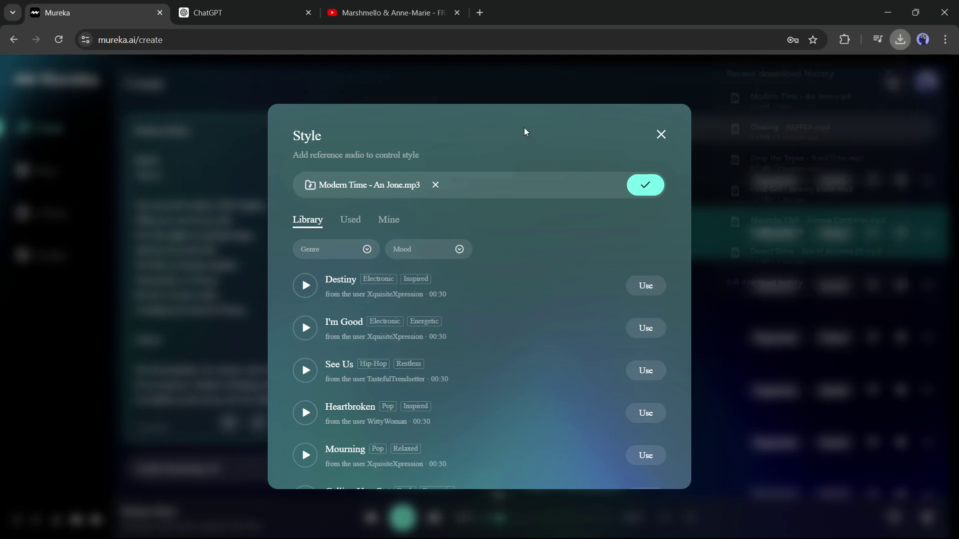
left_click(641, 184)
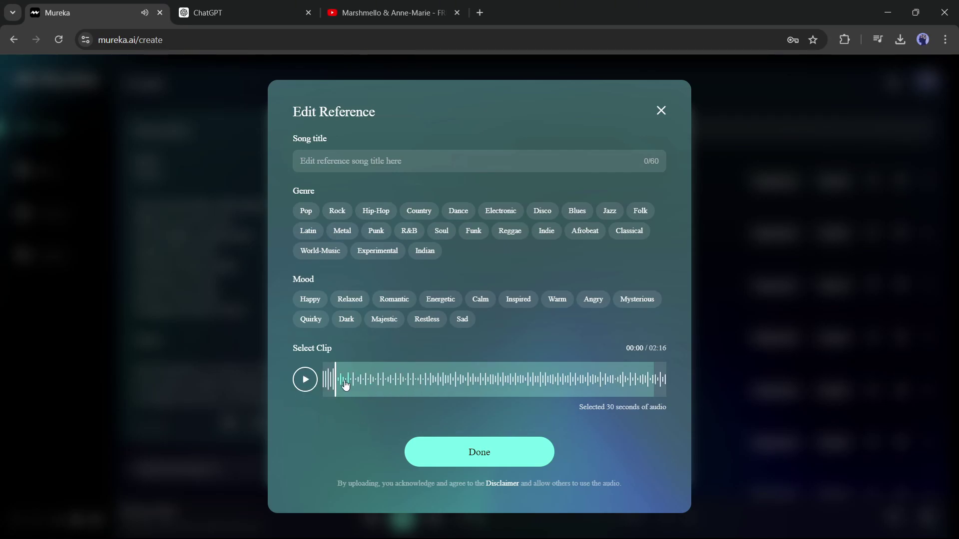
- Preview the 30-second reference clip and tag it with genre Pop and mood Happy
left_click(305, 380)
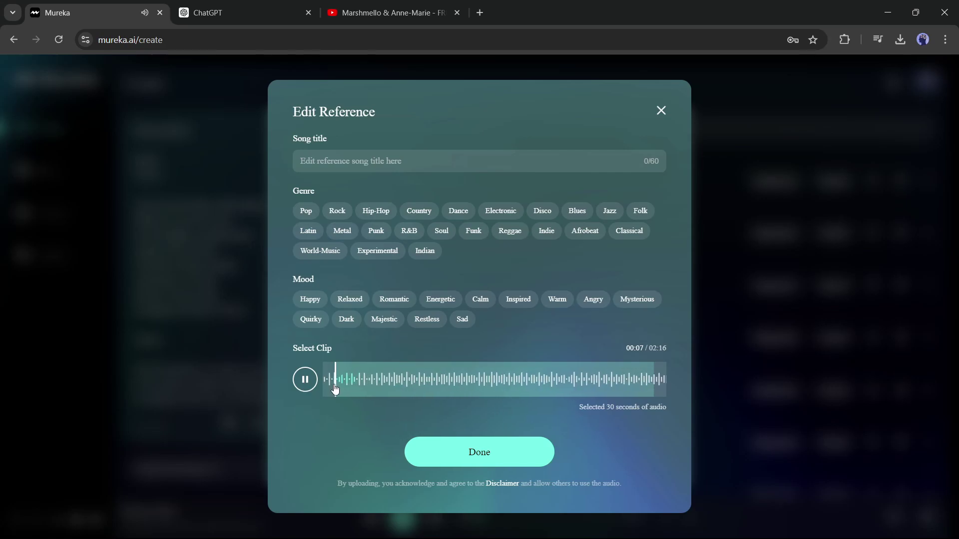
left_click(302, 381)
left_click(295, 211)
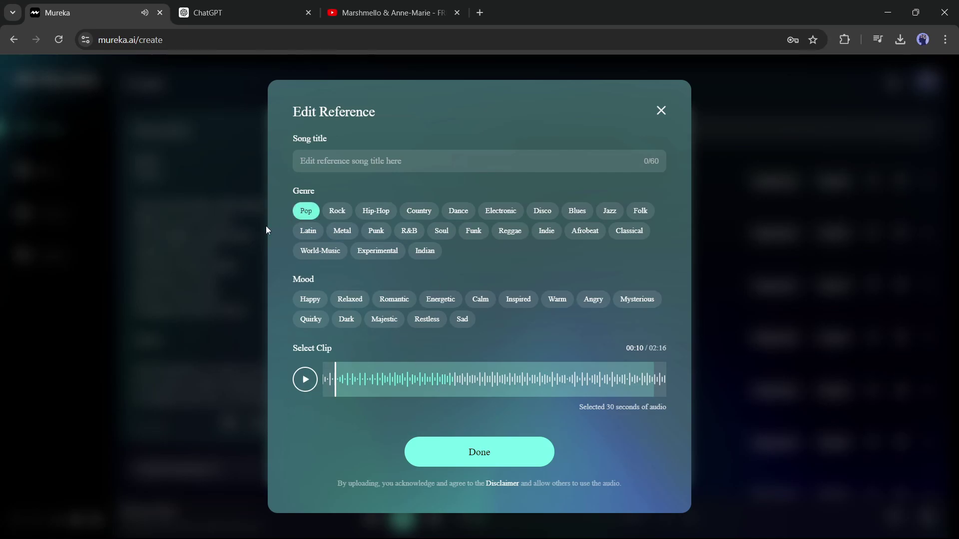
left_click(434, 302)
left_click(309, 302)
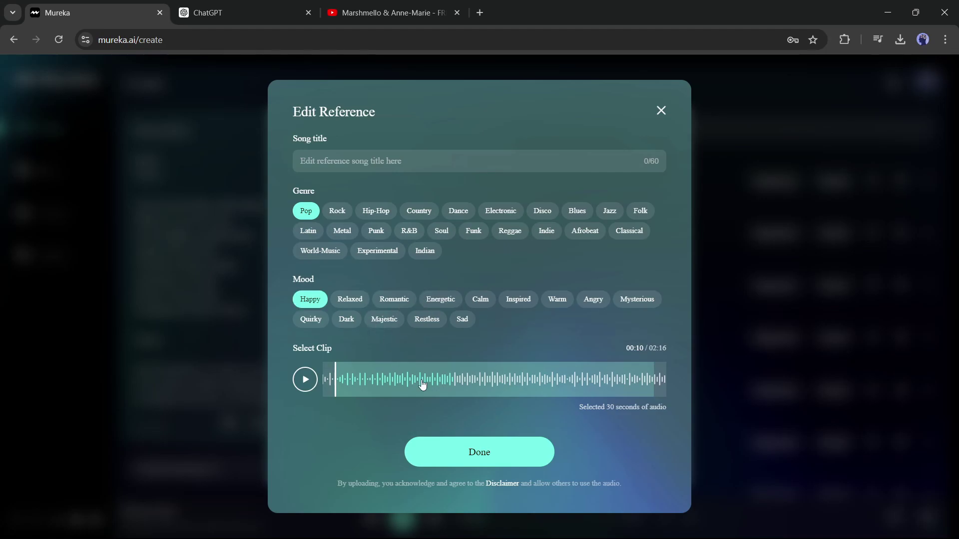
- Title the reference 'Modern Time- An Jone' and save it
left_click(492, 453)
left_click(420, 160)
type("Modern Time- An Jonw")
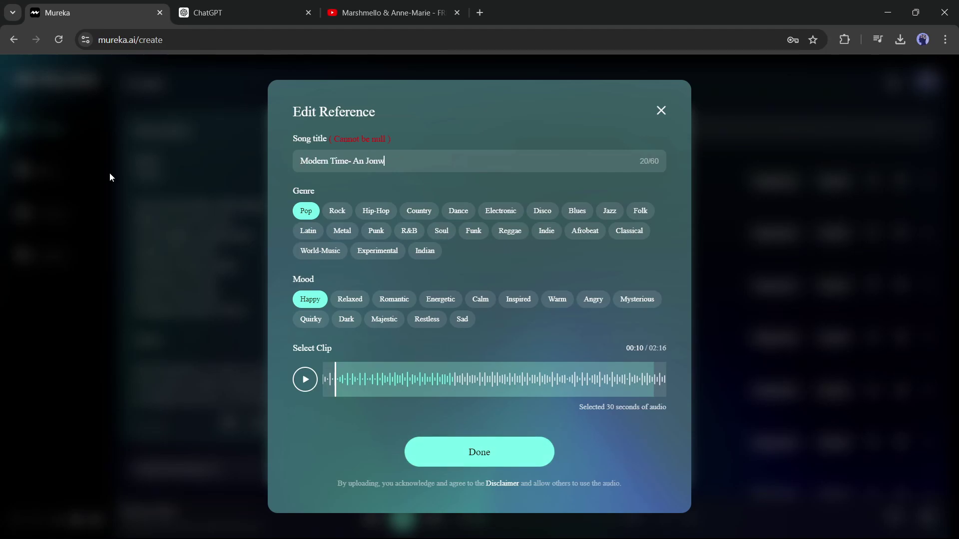
key("BackSpace")
type("e")
key("Return")
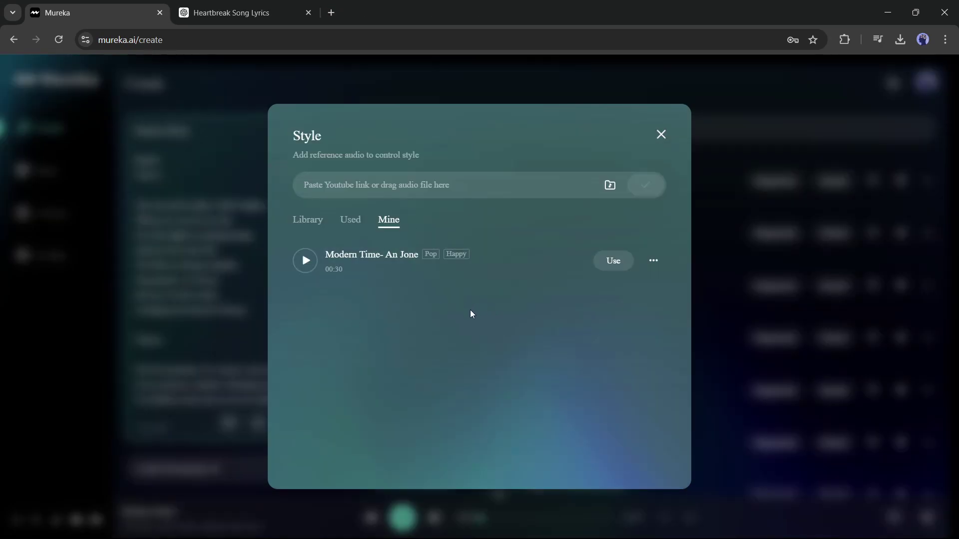
- Apply the saved Modern Time reference as the style and replace the lyrics with the new romantic ones
left_click(613, 261)
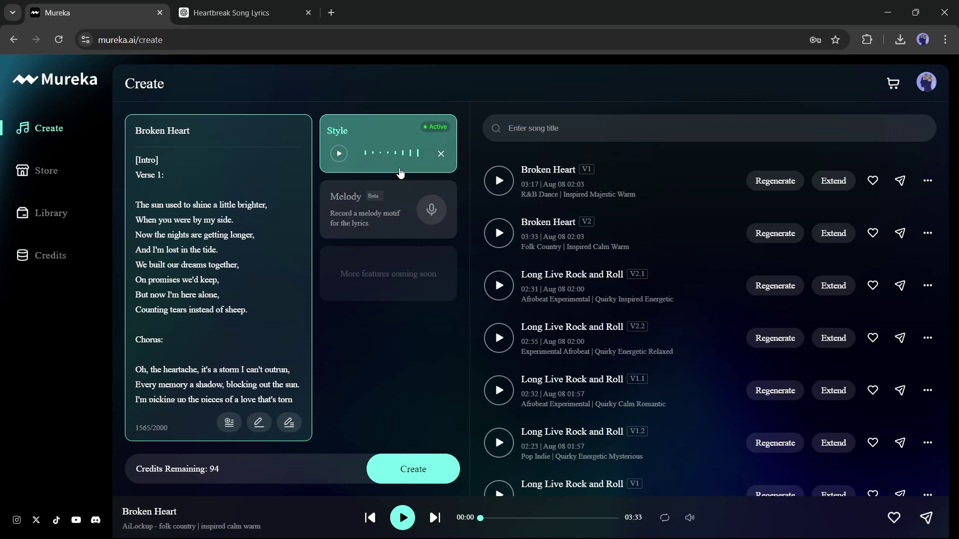
left_click(219, 179)
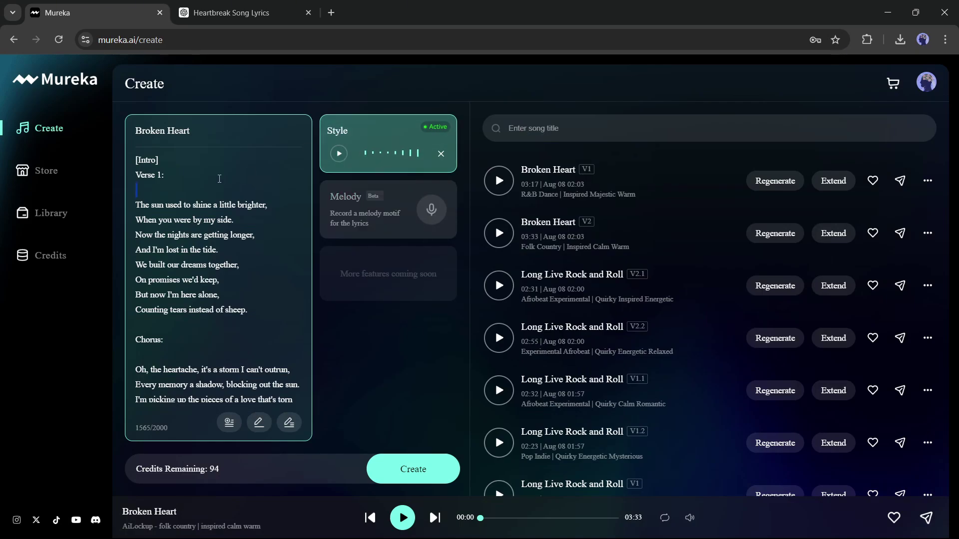
key("ctrl+a")
key("ctrl+v")
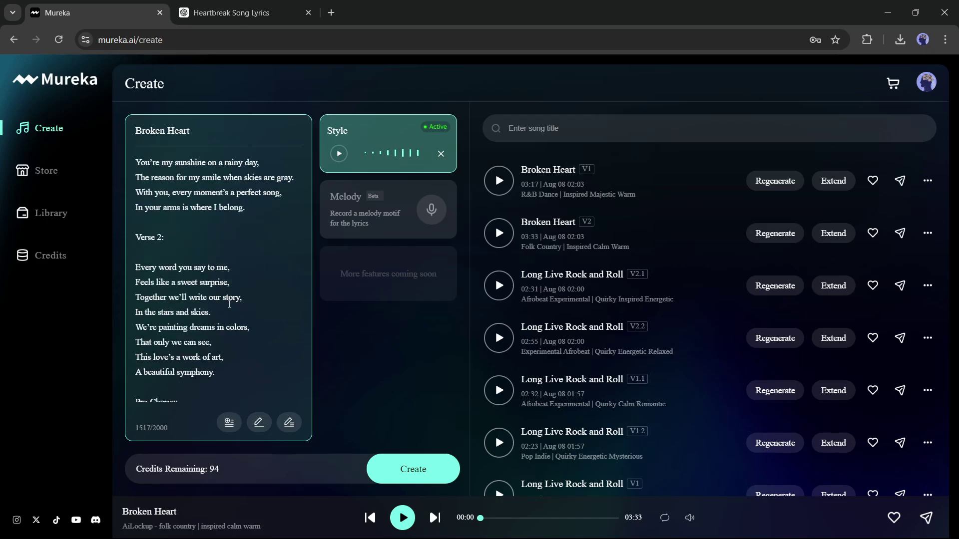
- Rename the song to 'Romance Game' and generate it
left_click(229, 135)
key("ctrl+a")
key("BackSpace")
type("Romance Game")
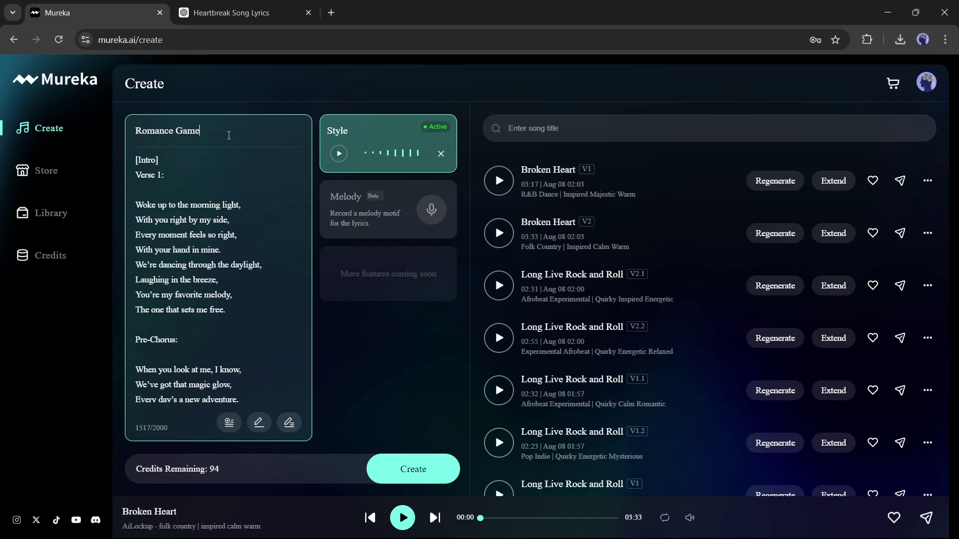
left_click(417, 471)
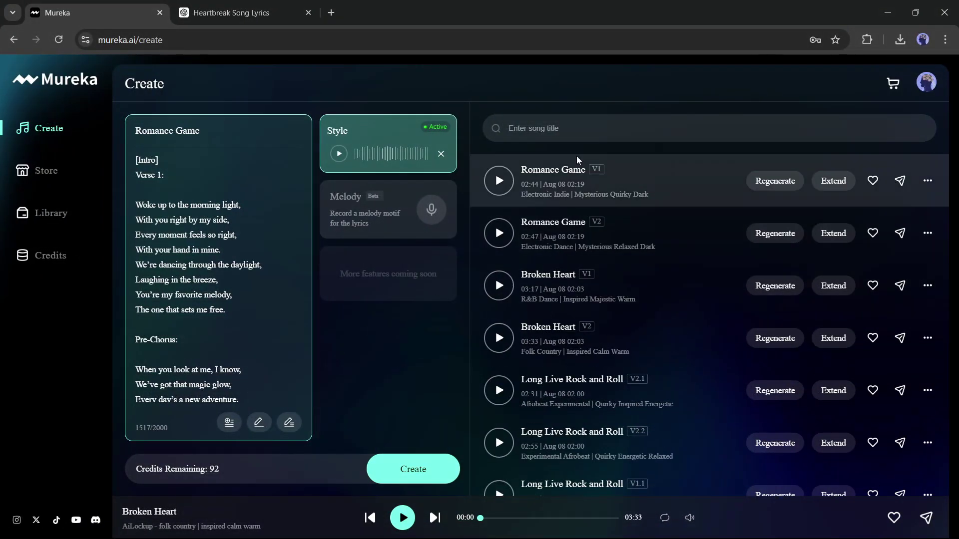
- Preview Romance Game V1 and V2, leaving the Electronic Indie V1 loaded and paused
left_click(504, 188)
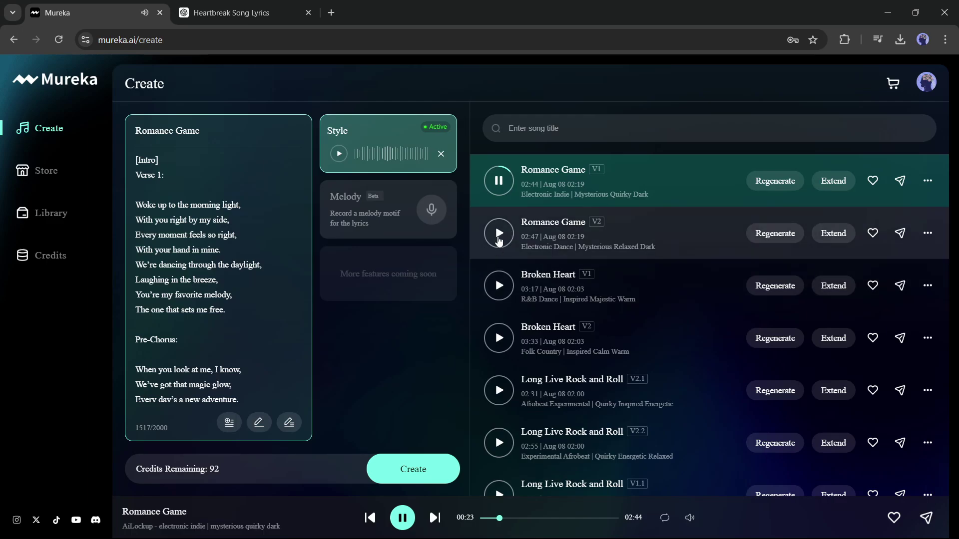
left_click(498, 234)
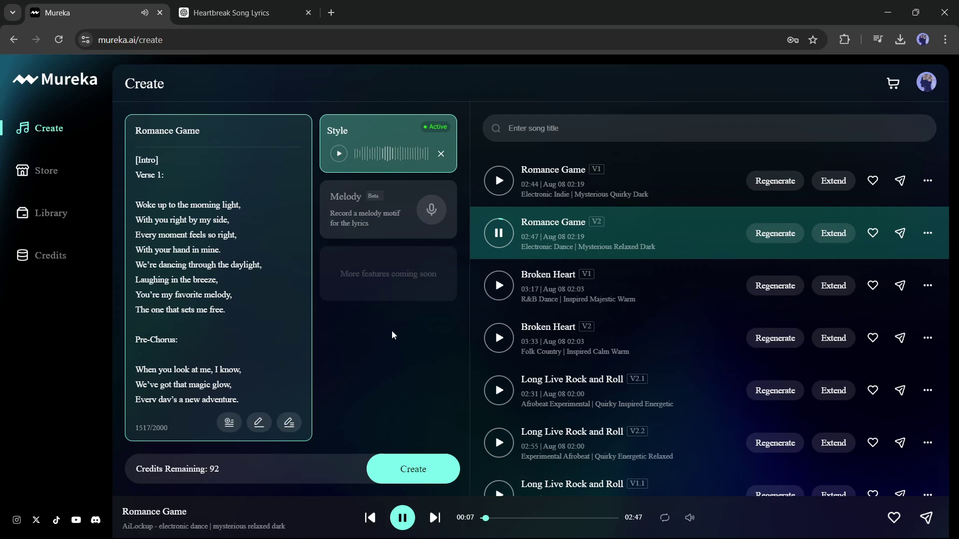
left_click(927, 233)
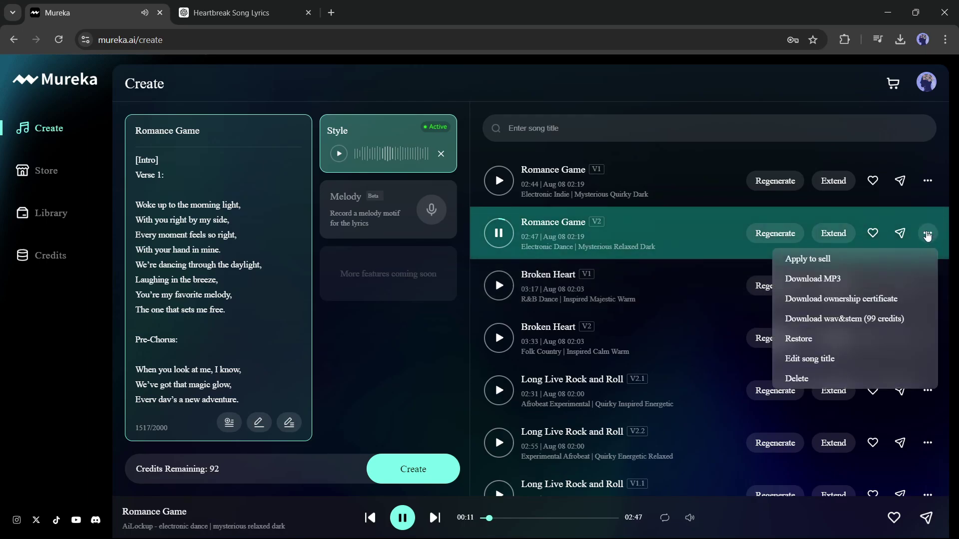
left_click(927, 286)
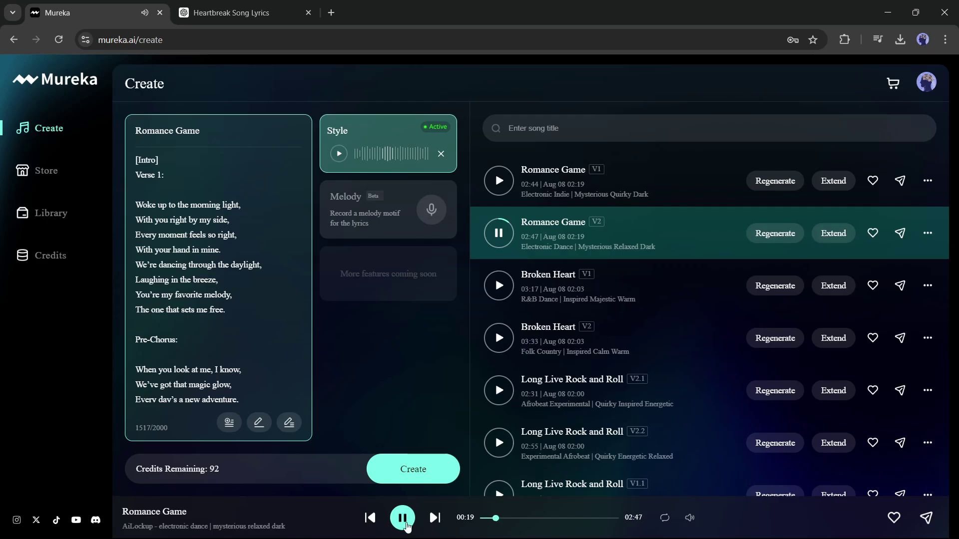
left_click(406, 524)
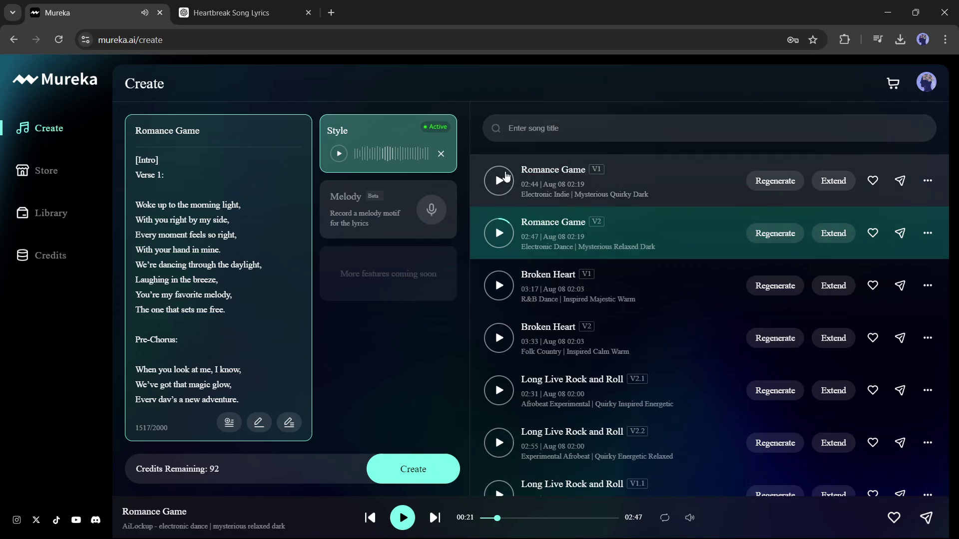
left_click(499, 184)
left_click(499, 184)
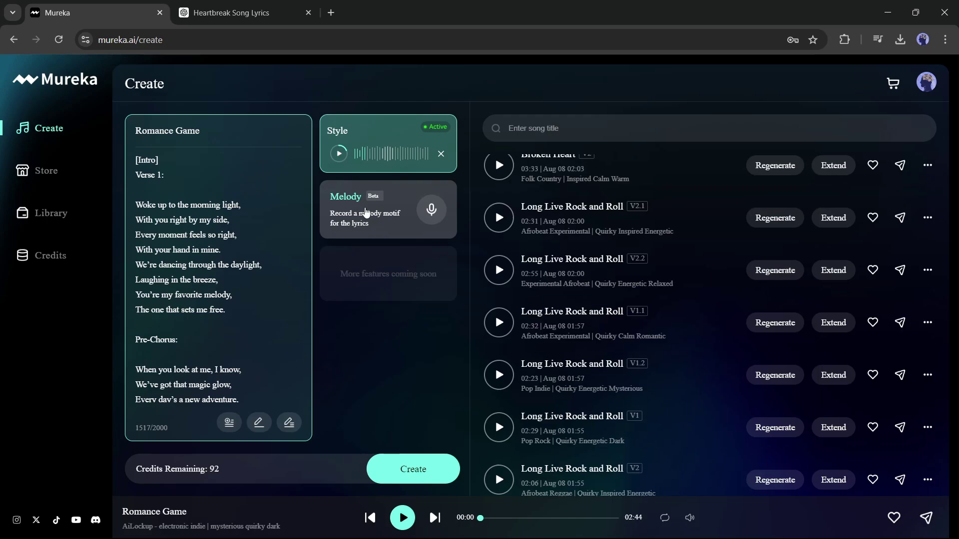
- Record a hummed melody in the Melody recorder and play it back
left_click(366, 212)
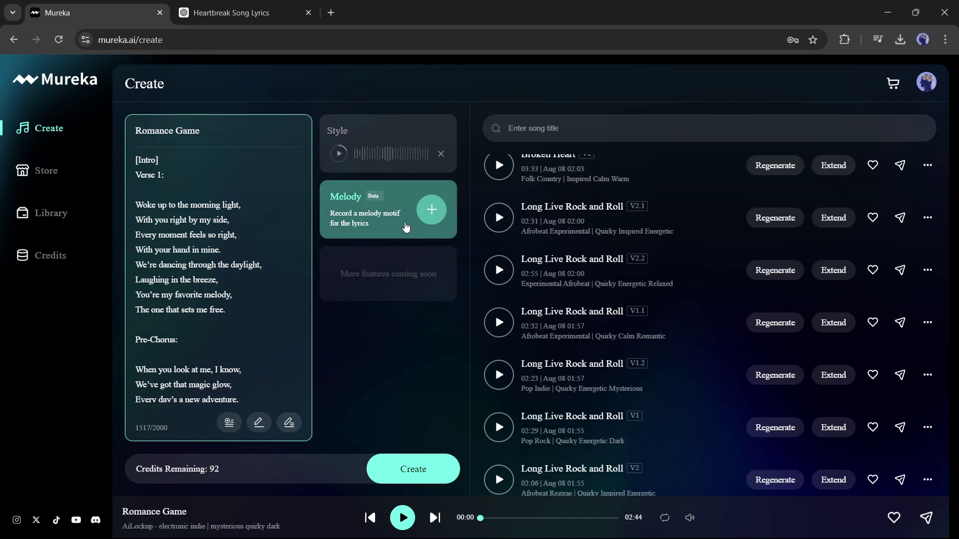
left_click(432, 210)
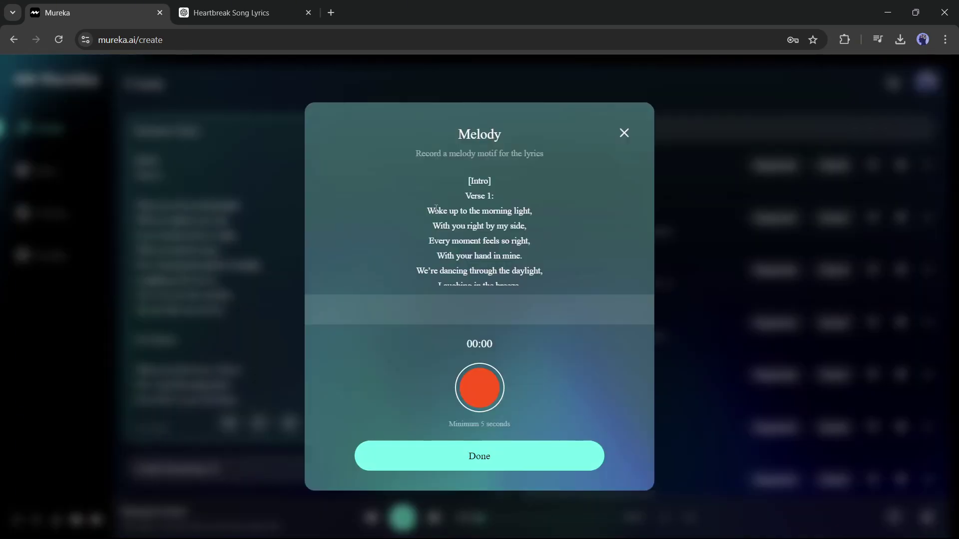
left_click(477, 393)
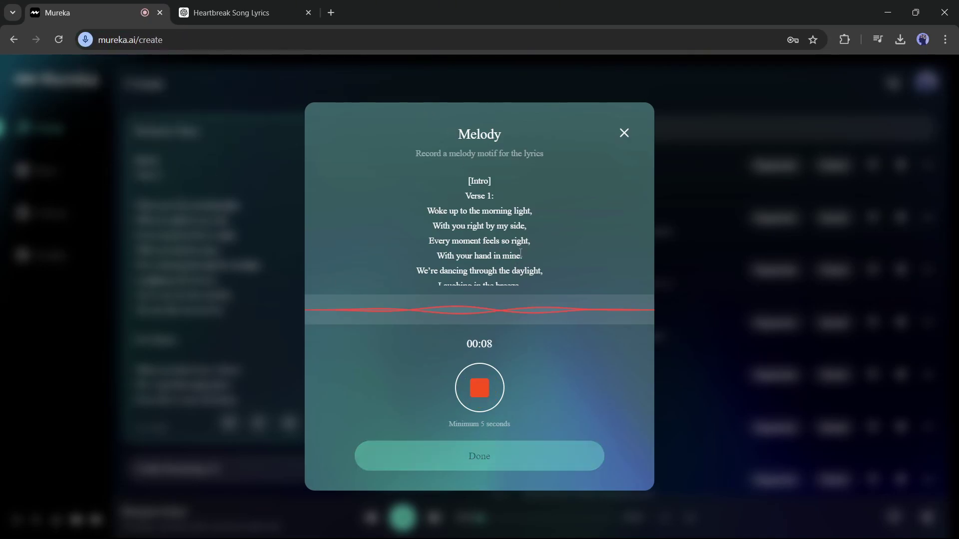
scroll(559, 265, "down", 1)
left_click(495, 382)
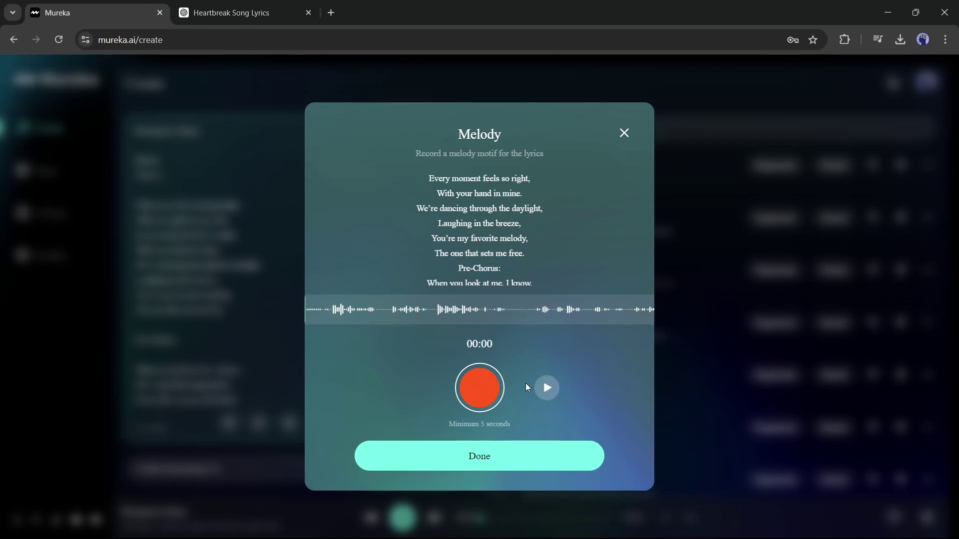
left_click(546, 388)
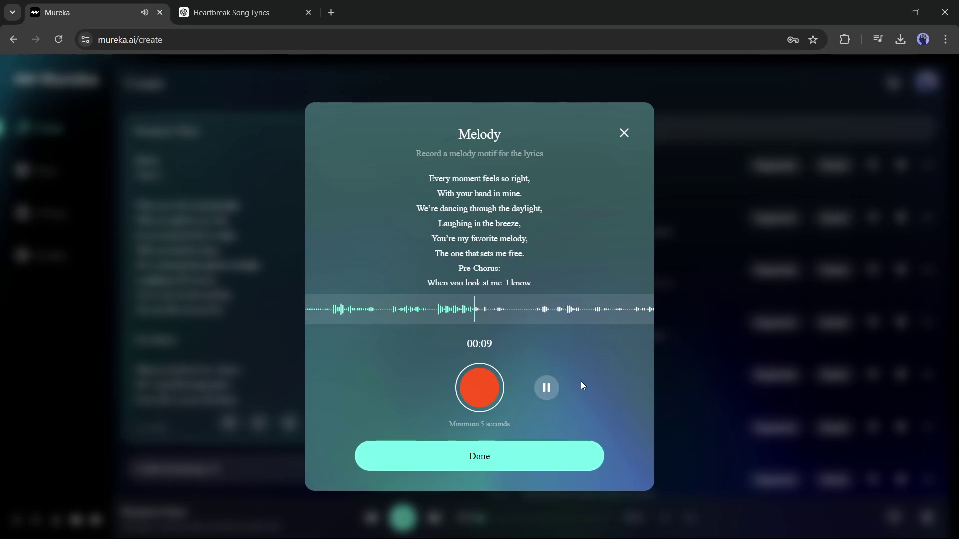
left_click(480, 387)
- Keep the recording as the active melody and generate new Romance Game versions from it
left_click(443, 325)
left_click(492, 456)
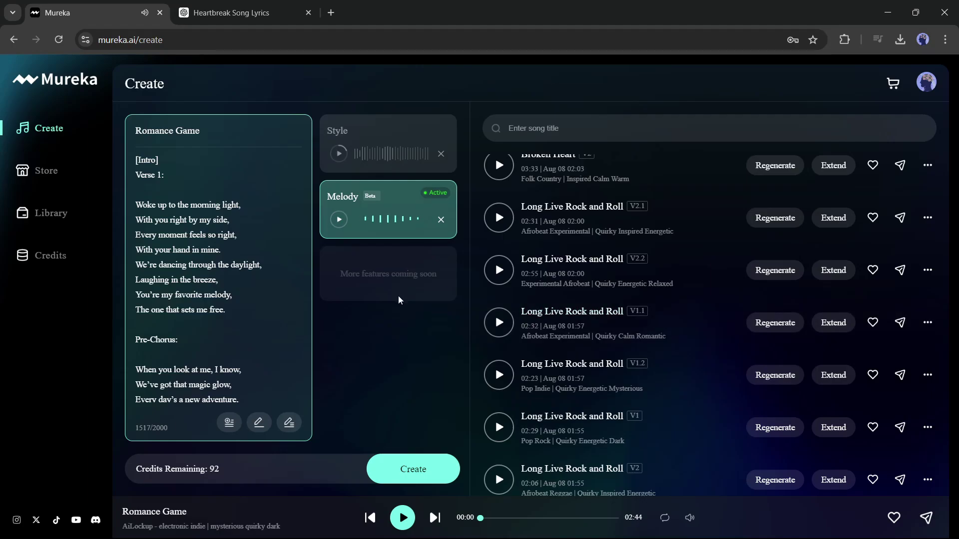
left_click(418, 474)
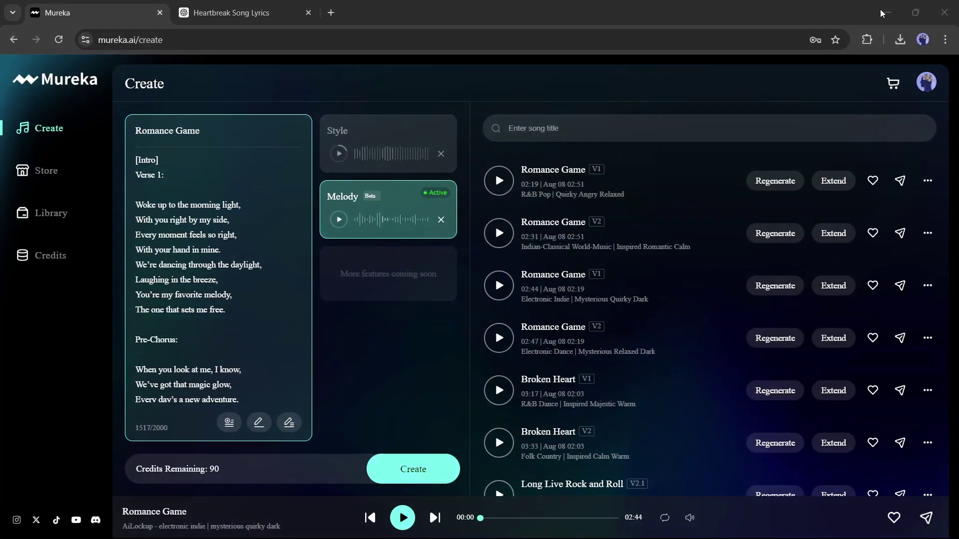
- Preview the new melody-based Romance Game takes, pausing the Indian-Classical V2 at 00:25
left_click(498, 181)
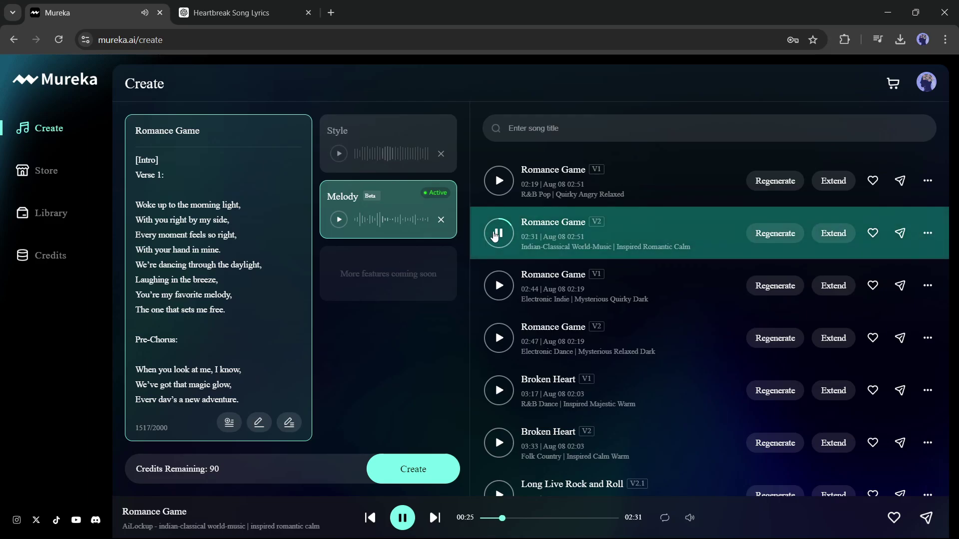
left_click(499, 233)
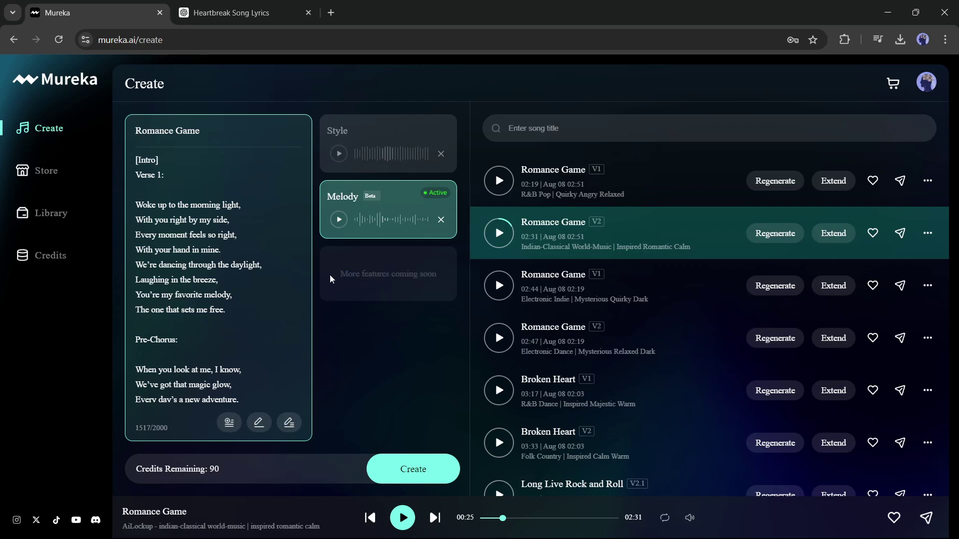
left_click_drag(339, 276, 432, 275)
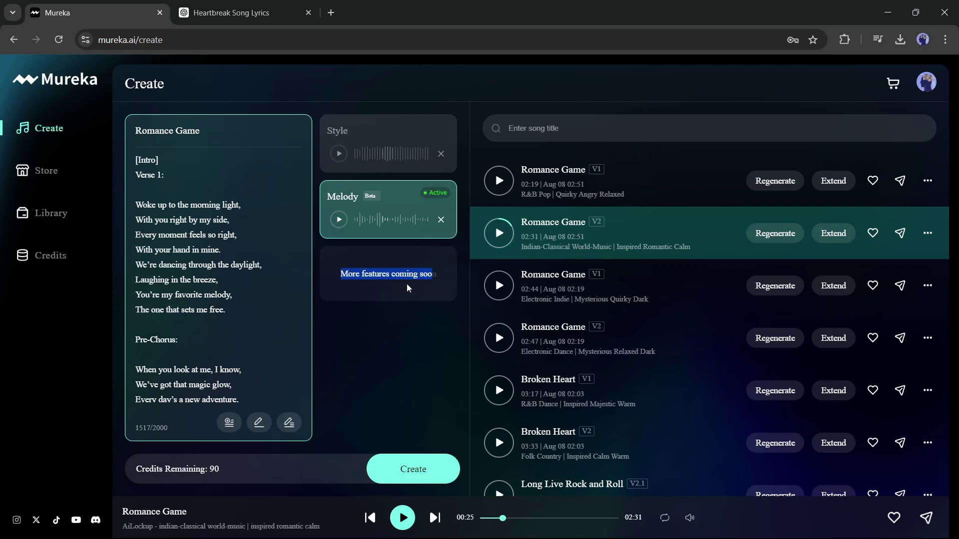
left_click(409, 288)
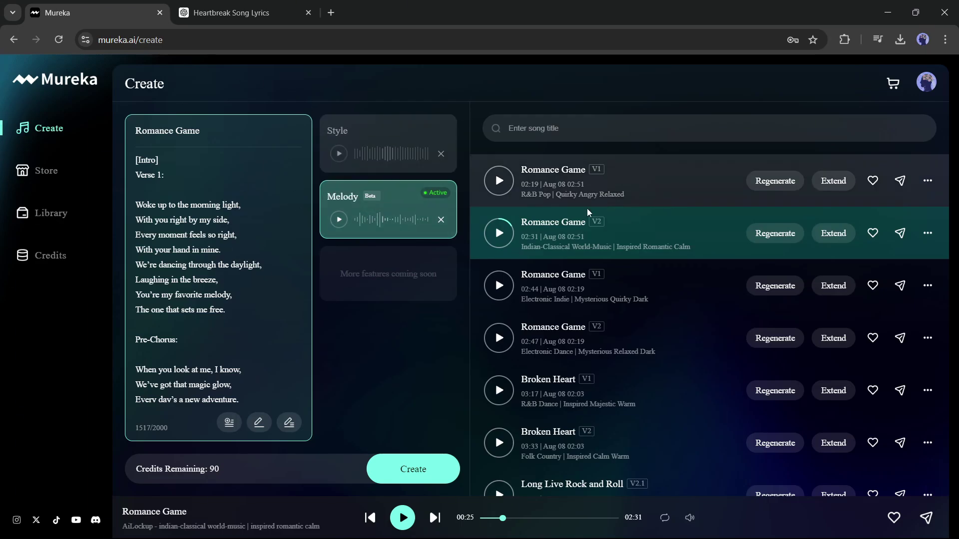
- Download the Electronic Indie Romance Game V1 as Romance_Game.mp3 and open its Apply to sell form
left_click(499, 285)
left_click(927, 286)
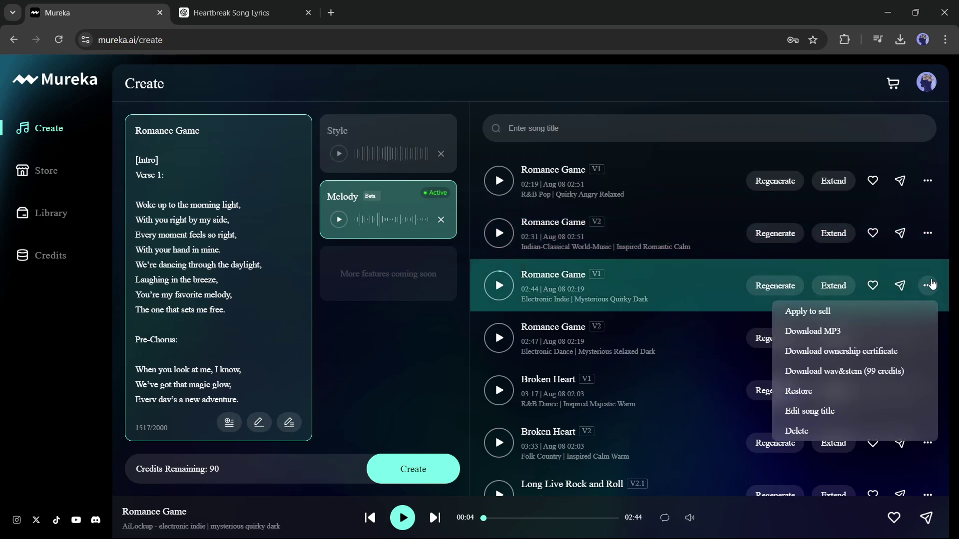
left_click(833, 336)
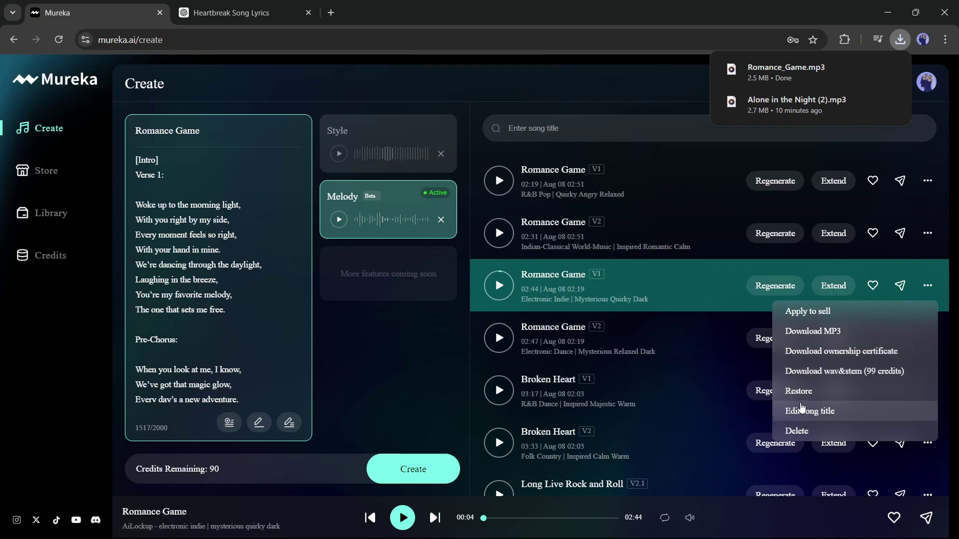
left_click(827, 315)
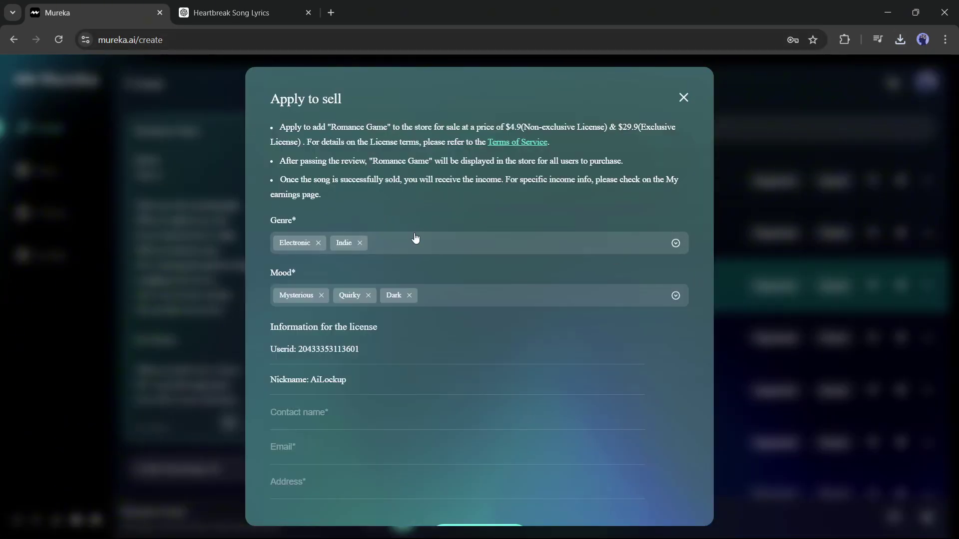
scroll(382, 247, "down", 1)
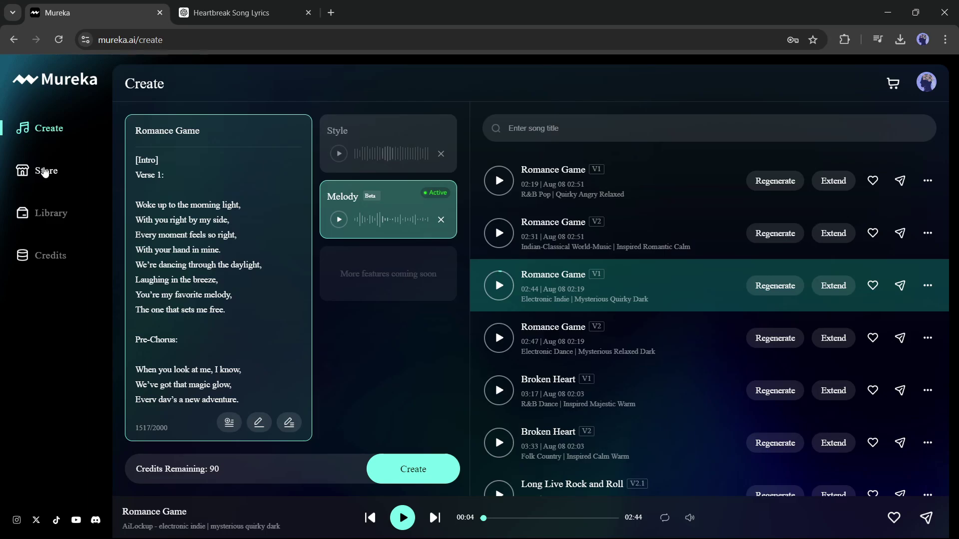
left_click(48, 177)
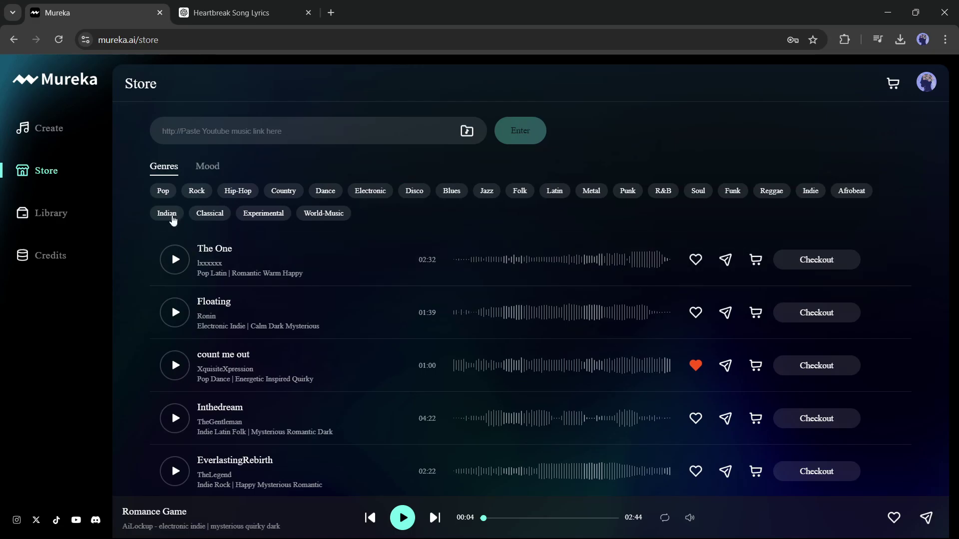
left_click(161, 200)
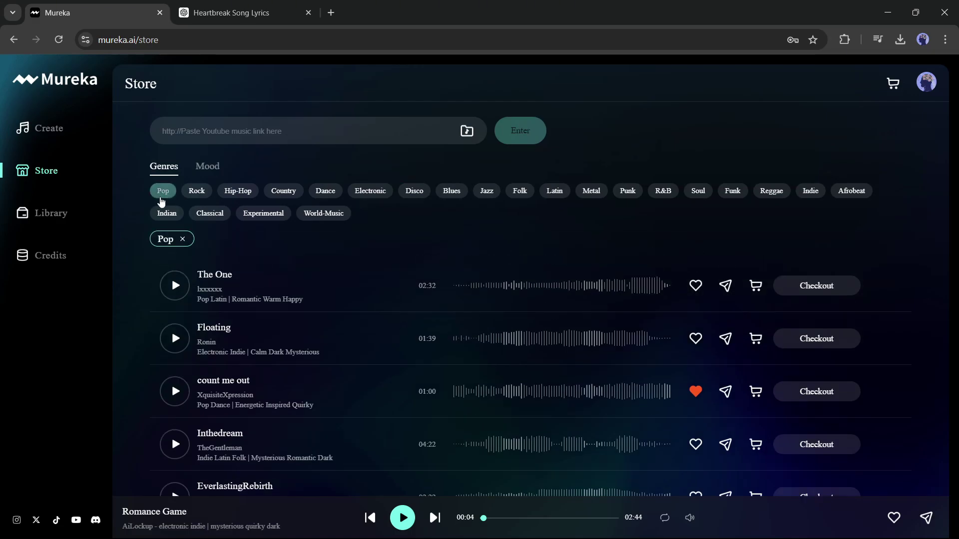
scroll(153, 304, "down", 4)
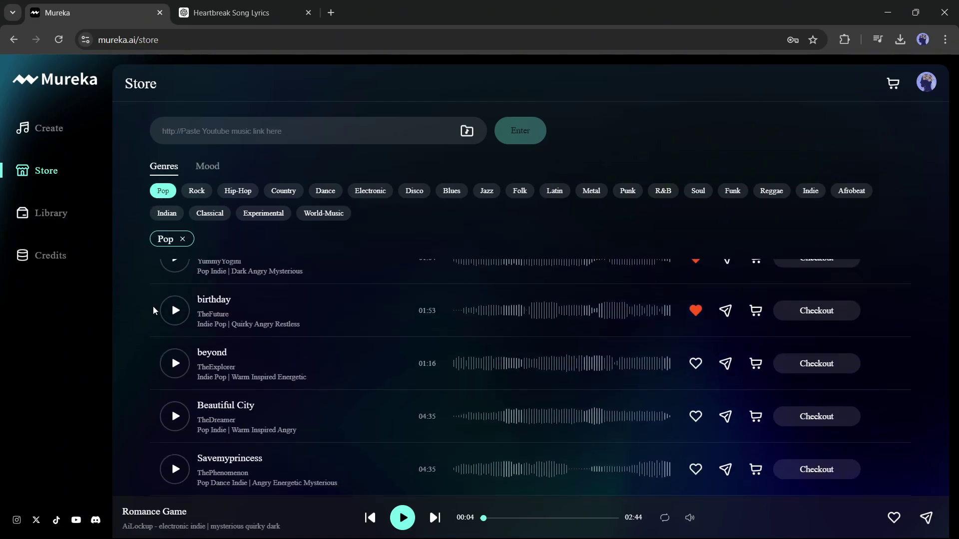
left_click(48, 127)
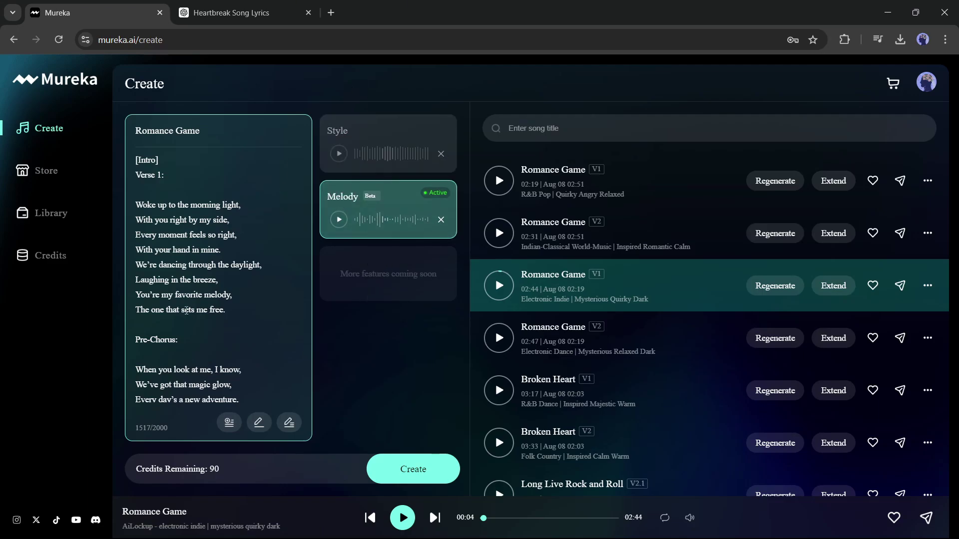
scroll(282, 172, "down", 10)
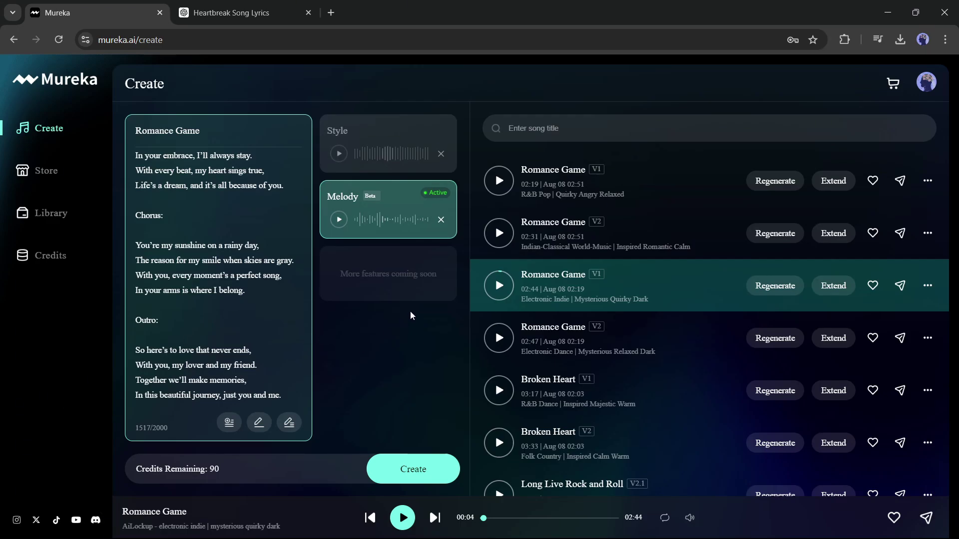
scroll(499, 322, "down", 8)
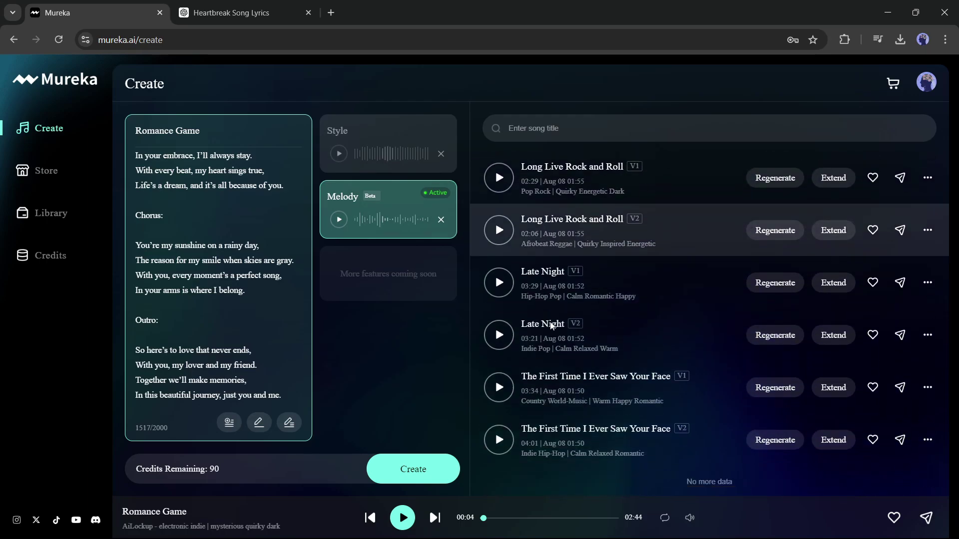